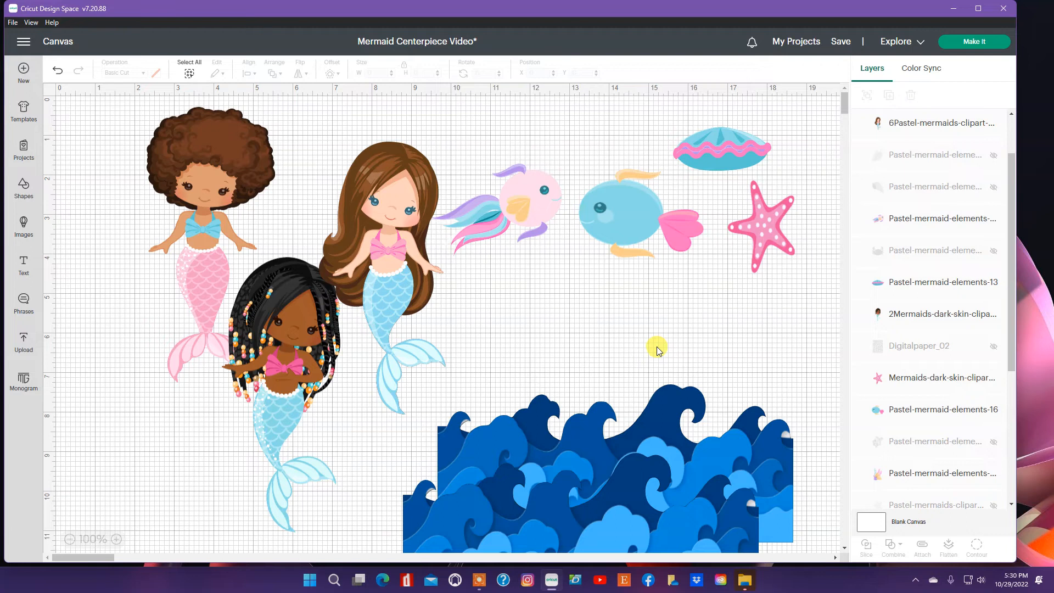
Step: Add a 0.25 in rounded-corner offset around each of the three mermaids
click(218, 164)
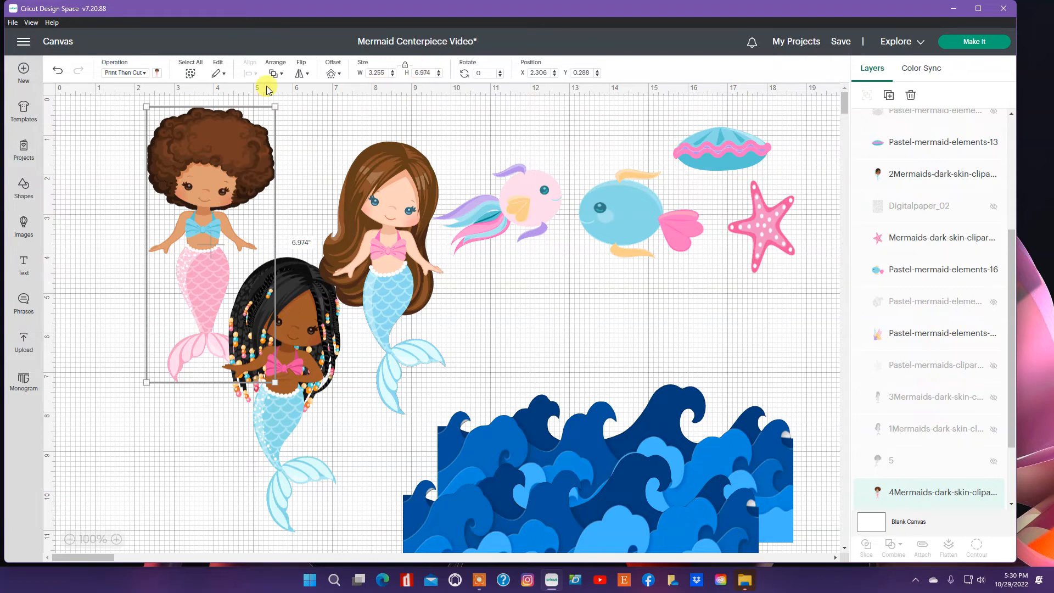
click(333, 73)
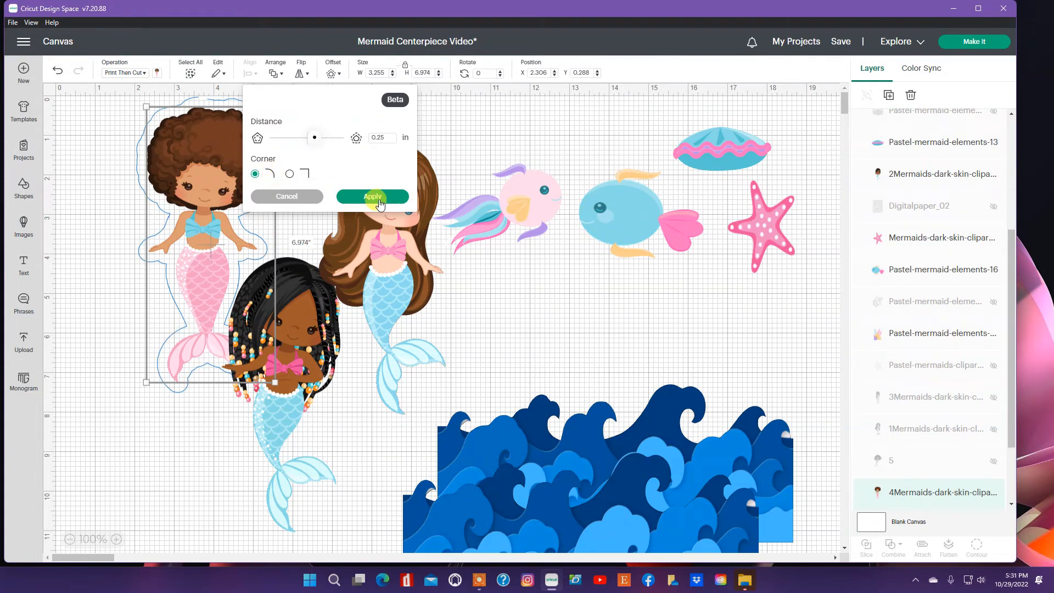
click(373, 197)
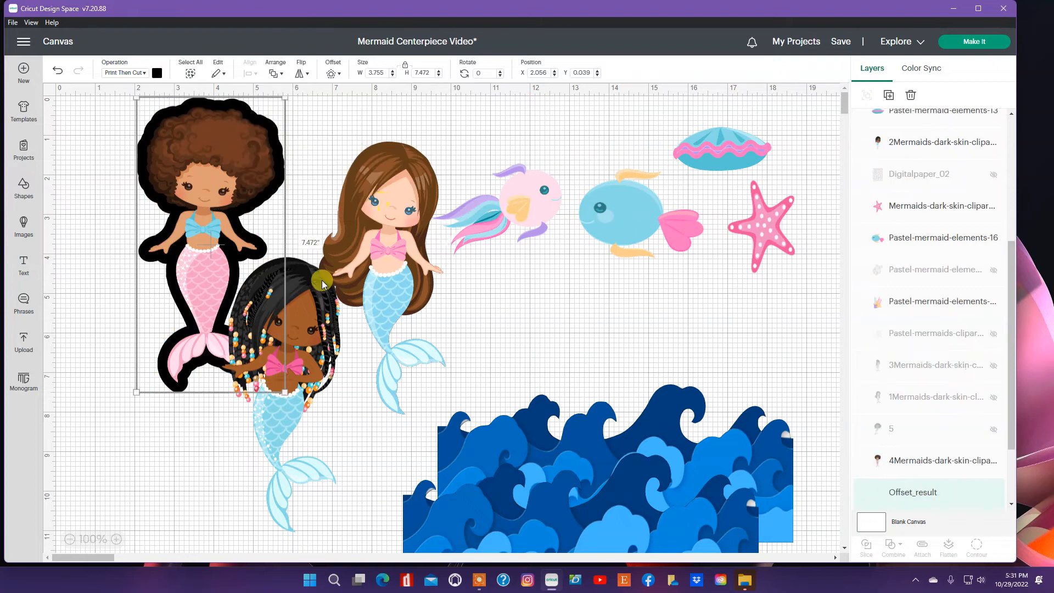
click(314, 306)
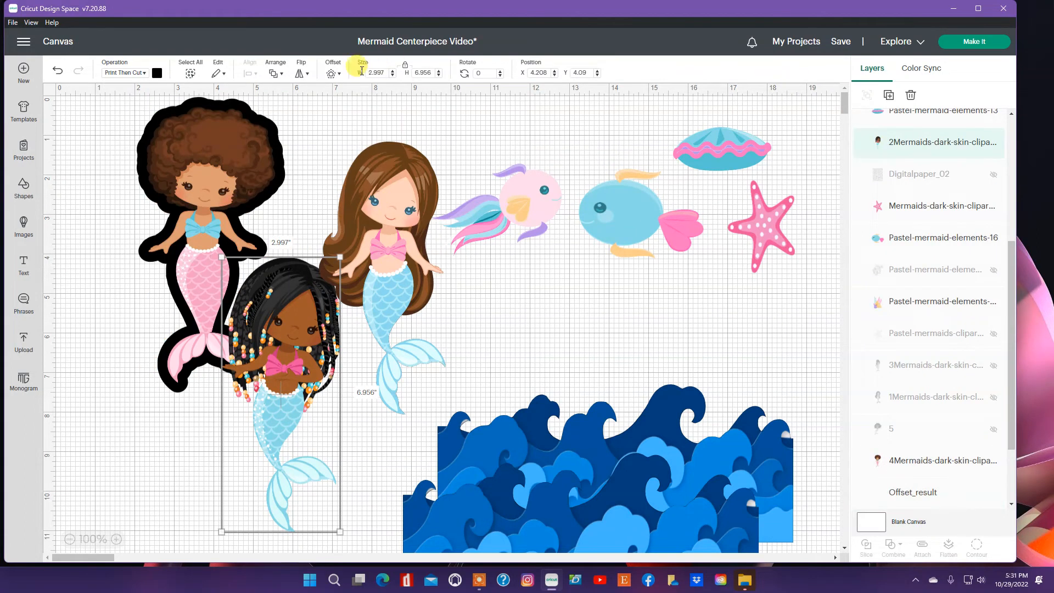
click(336, 73)
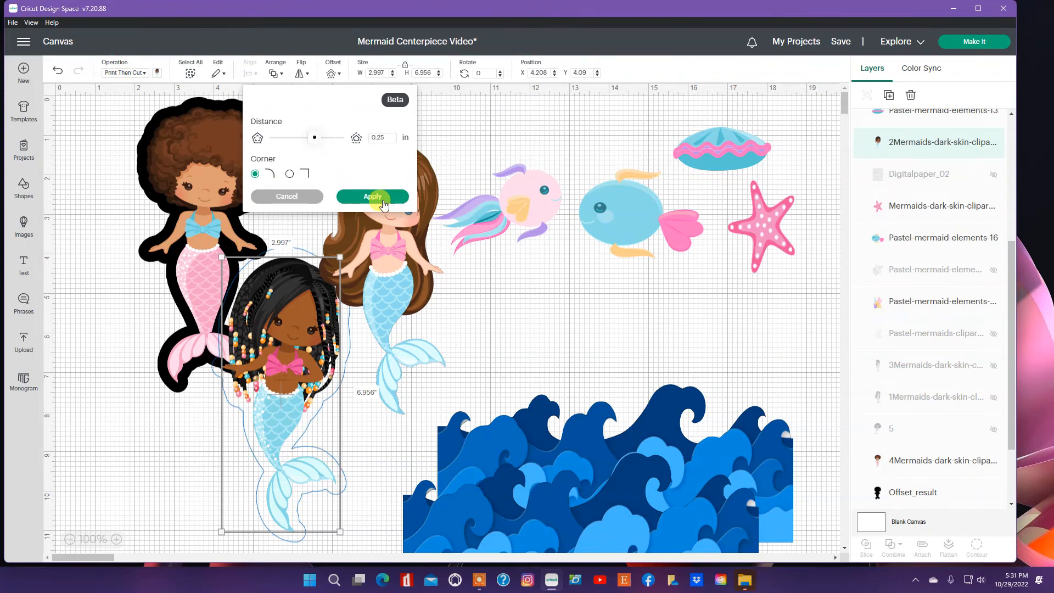
click(384, 198)
click(389, 181)
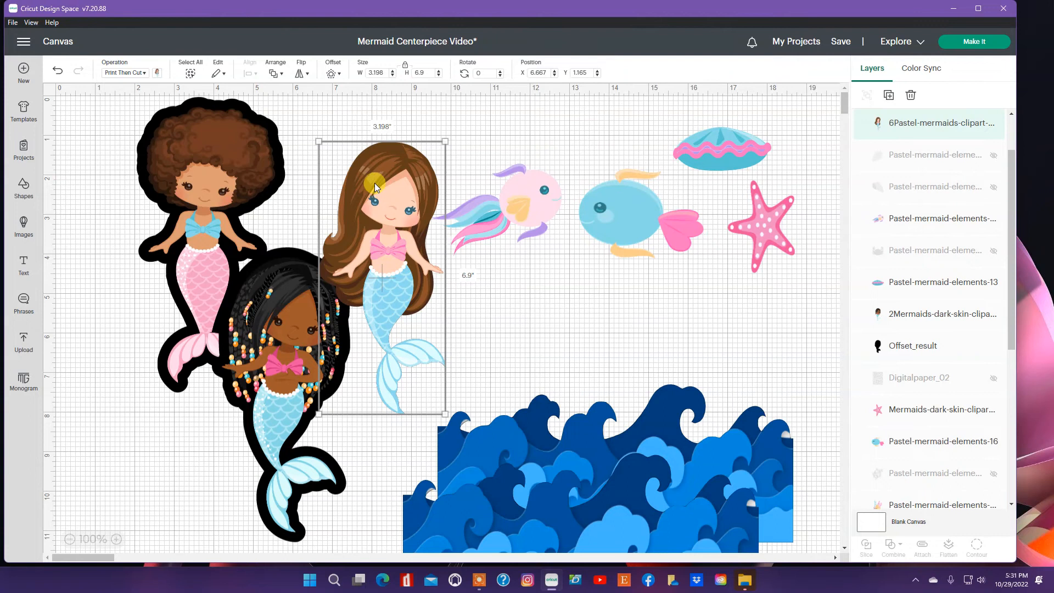
click(332, 73)
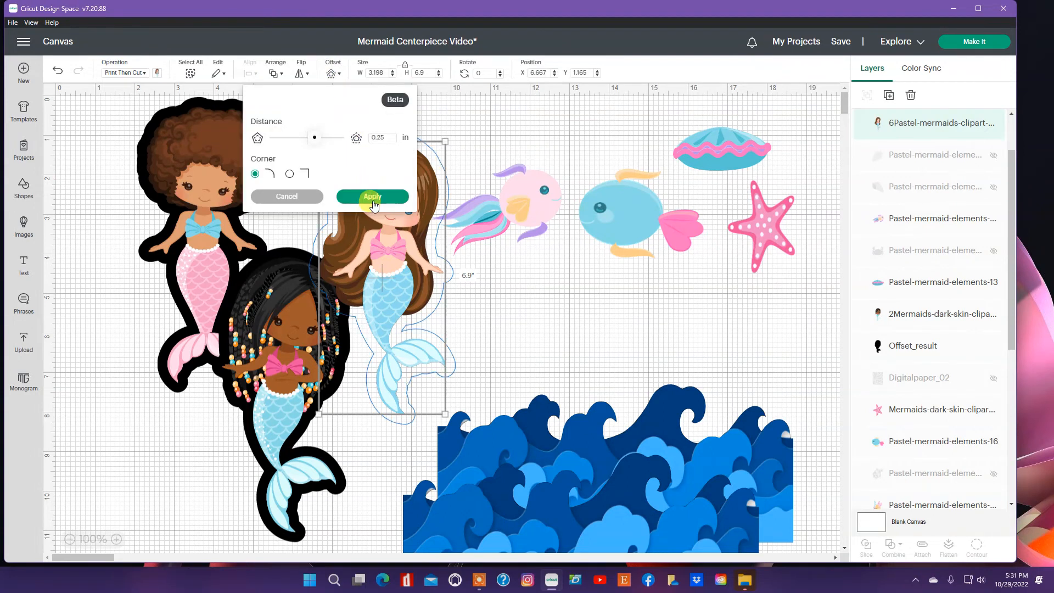
click(373, 199)
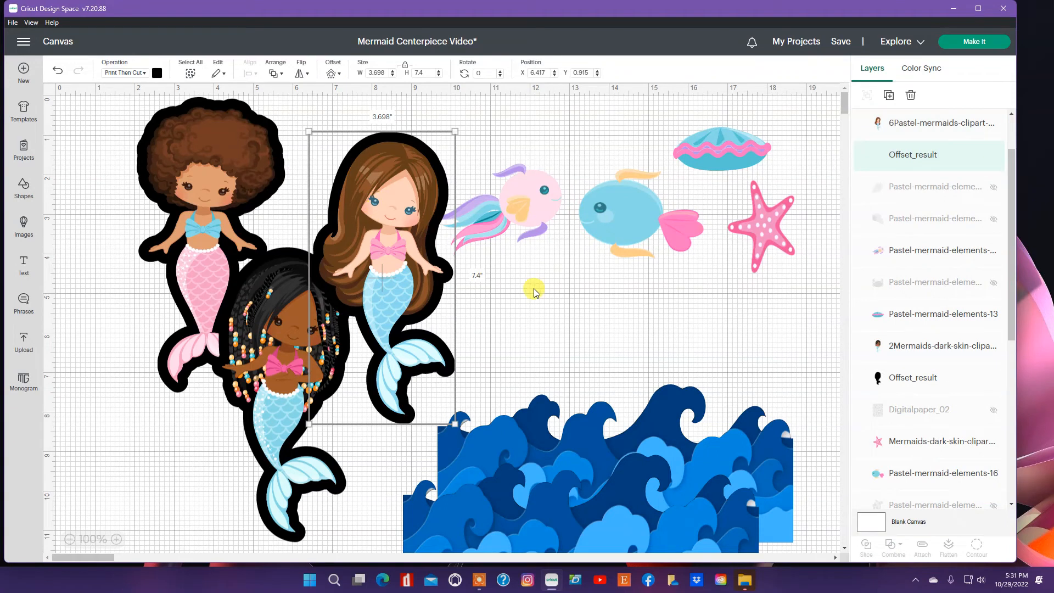
Step: Add a 0.25 in rounded-corner offset around the pink fish and around the blue fish
click(537, 214)
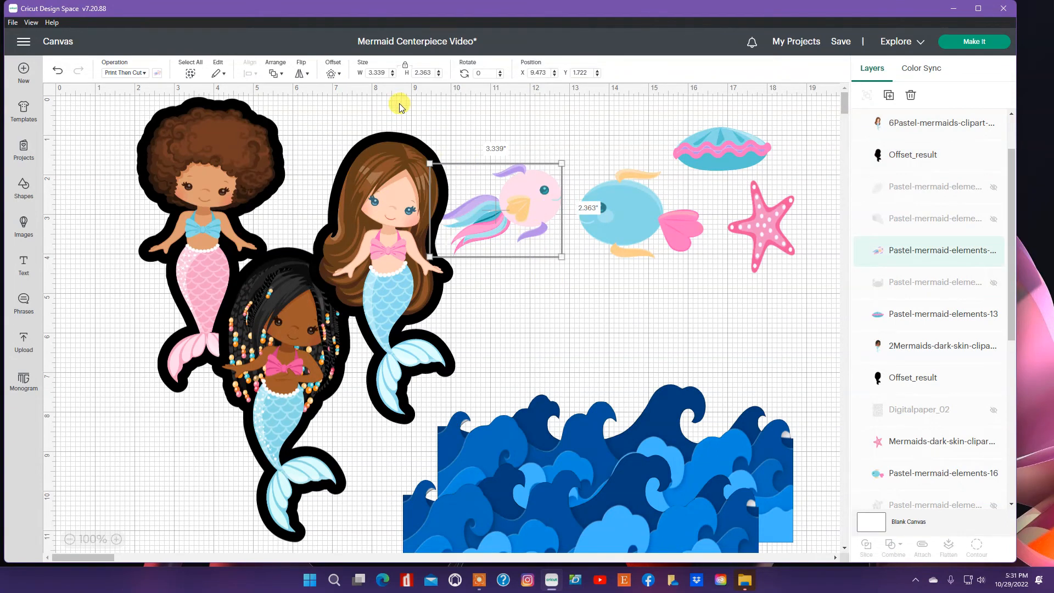
click(339, 77)
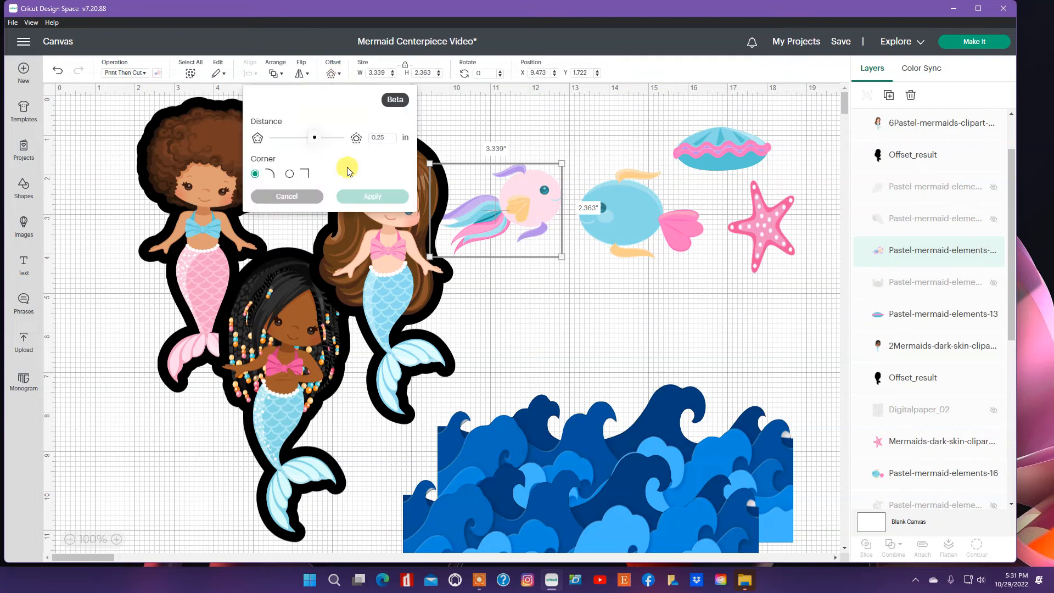
click(371, 199)
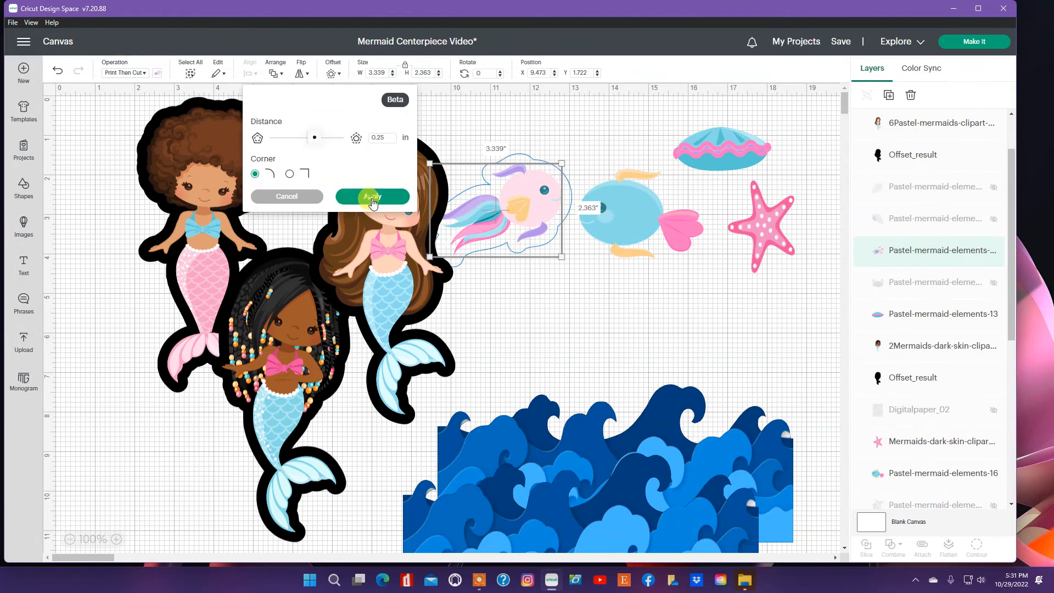
click(630, 228)
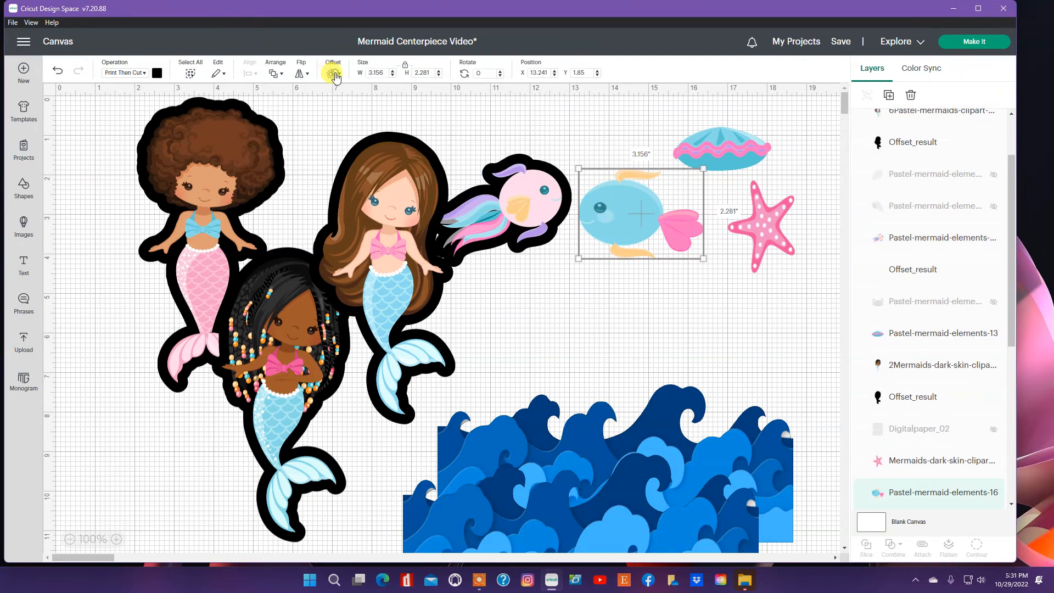
click(331, 73)
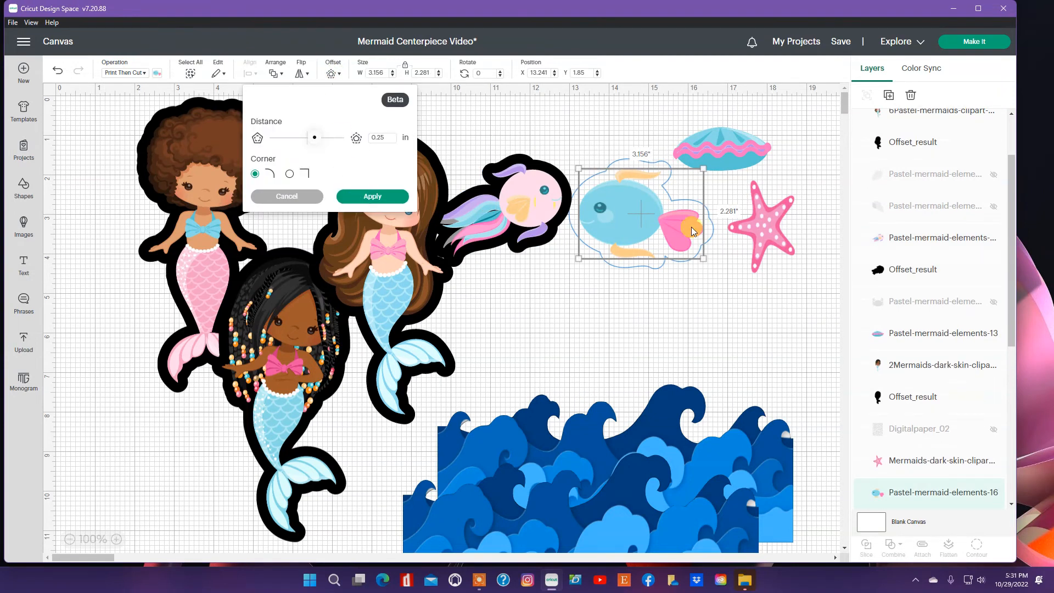
click(748, 226)
Step: Add a 0.25 in rounded-corner offset around the starfish and around the seashell, and clear the selection
click(751, 228)
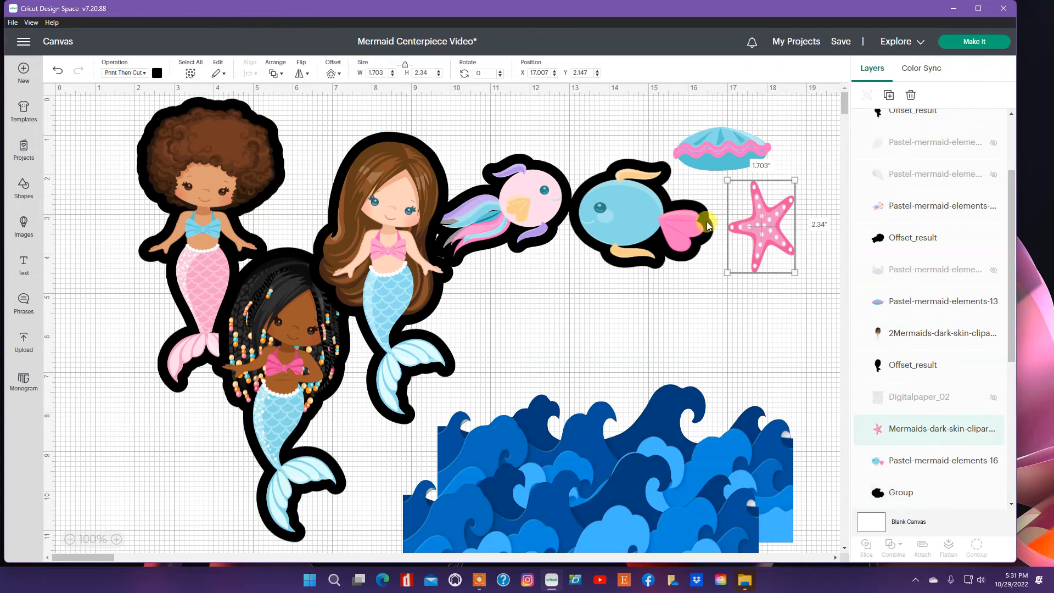
click(340, 76)
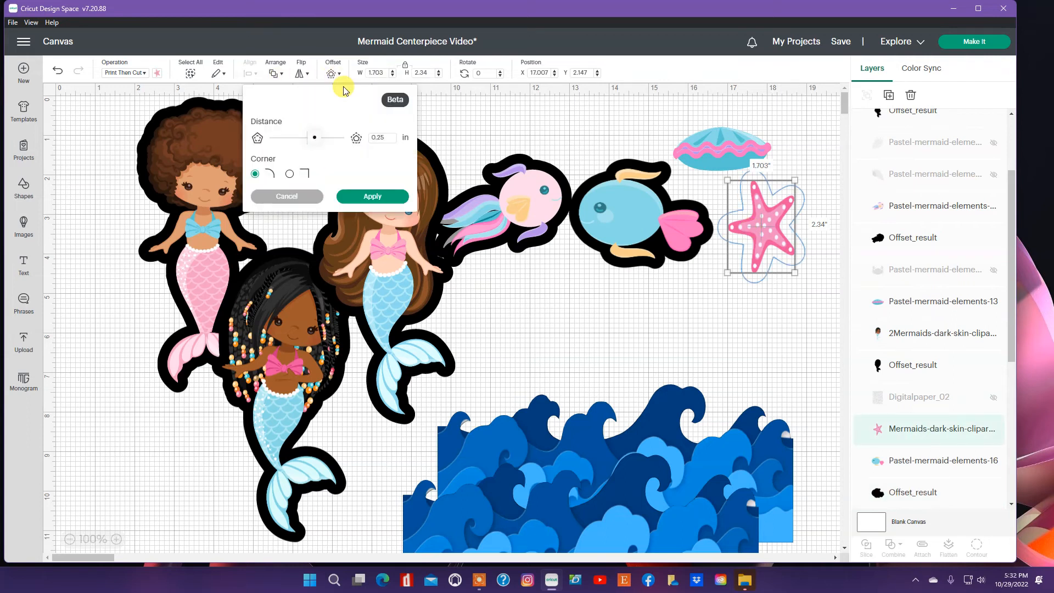
click(379, 199)
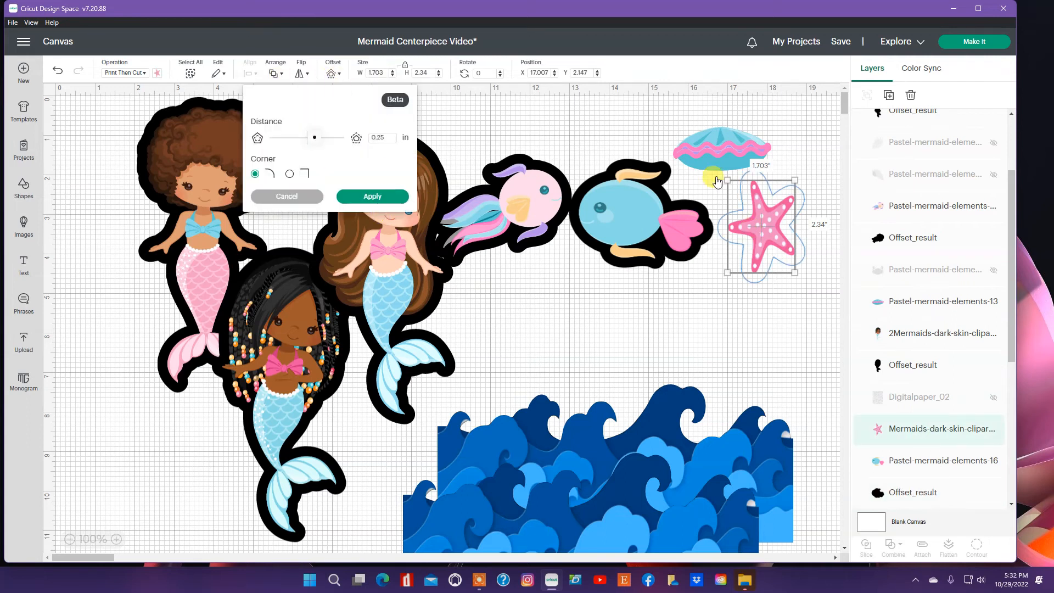
click(731, 158)
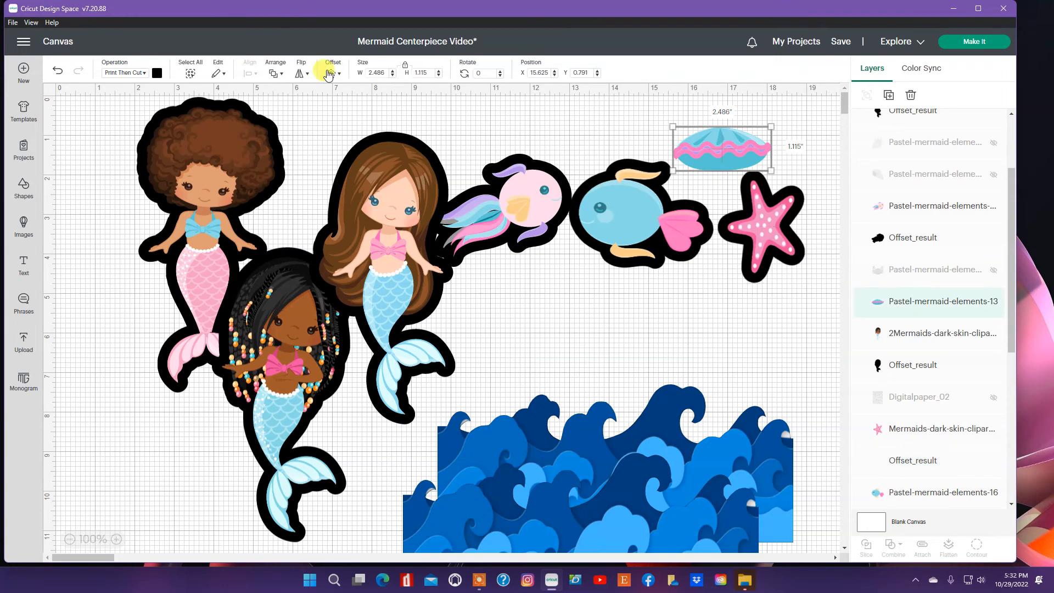
click(330, 77)
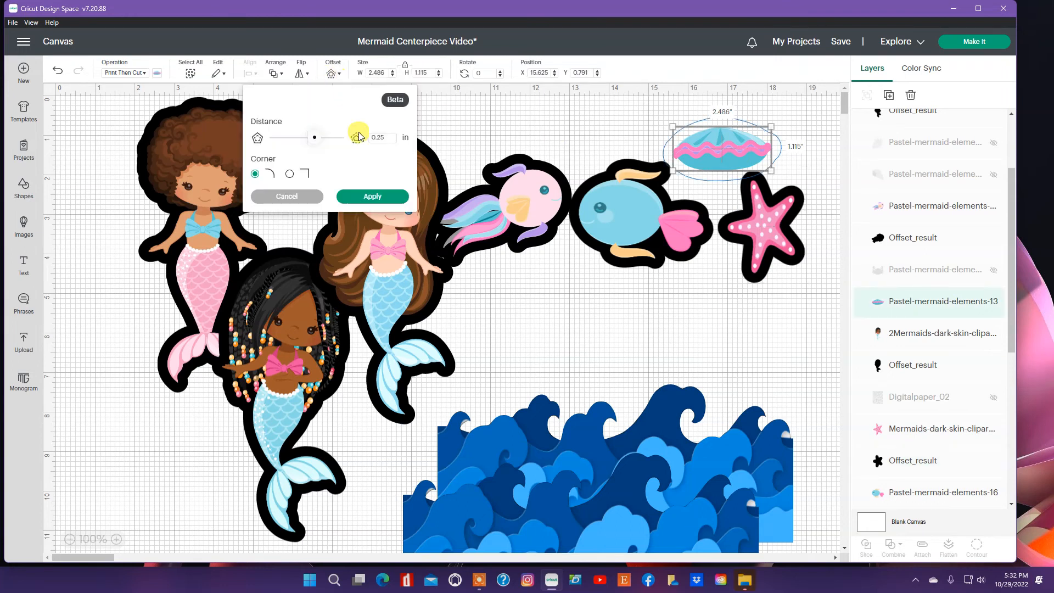
click(372, 195)
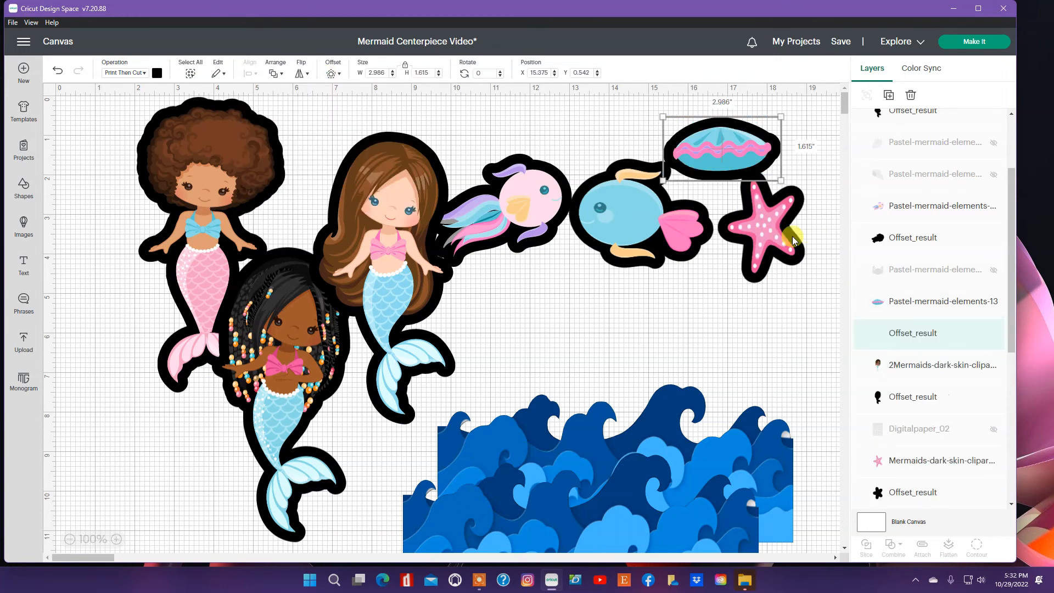
click(566, 336)
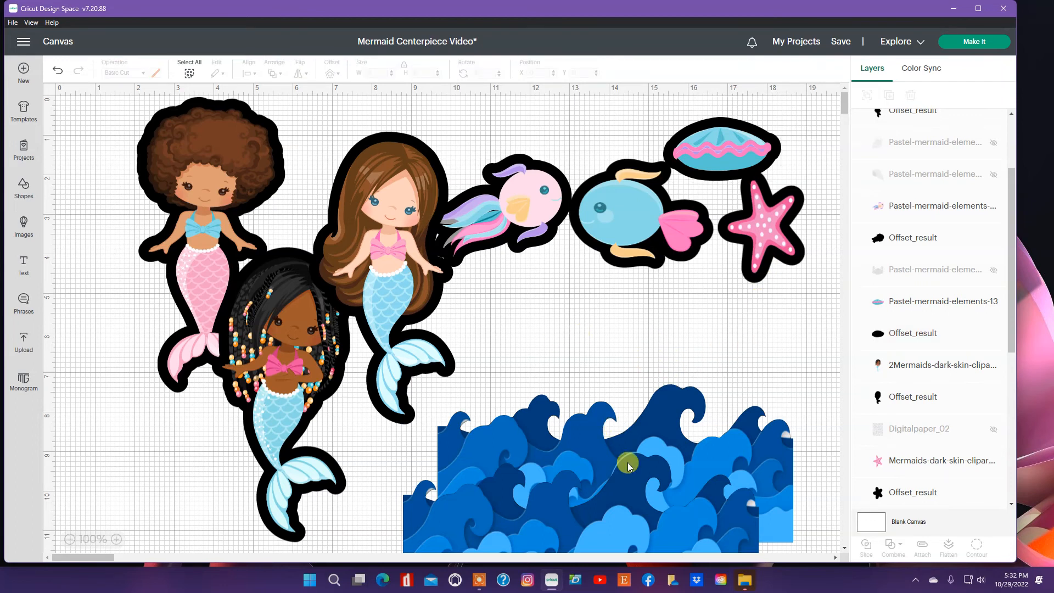
Step: Move the front wave image up to just below the fish so the second wave image beneath it is uncovered
drag(642, 504, 692, 335)
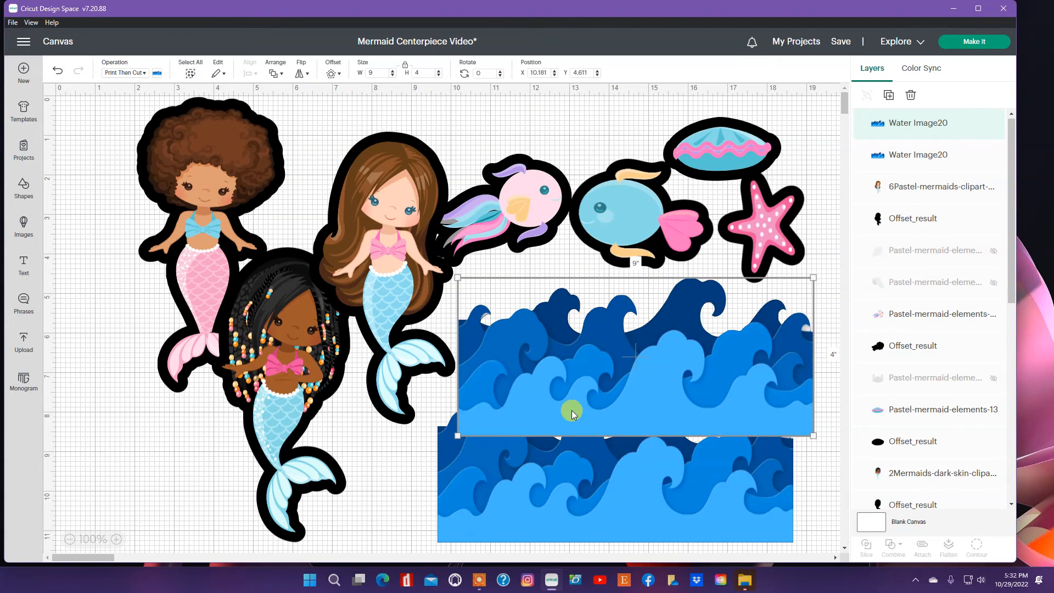
click(646, 480)
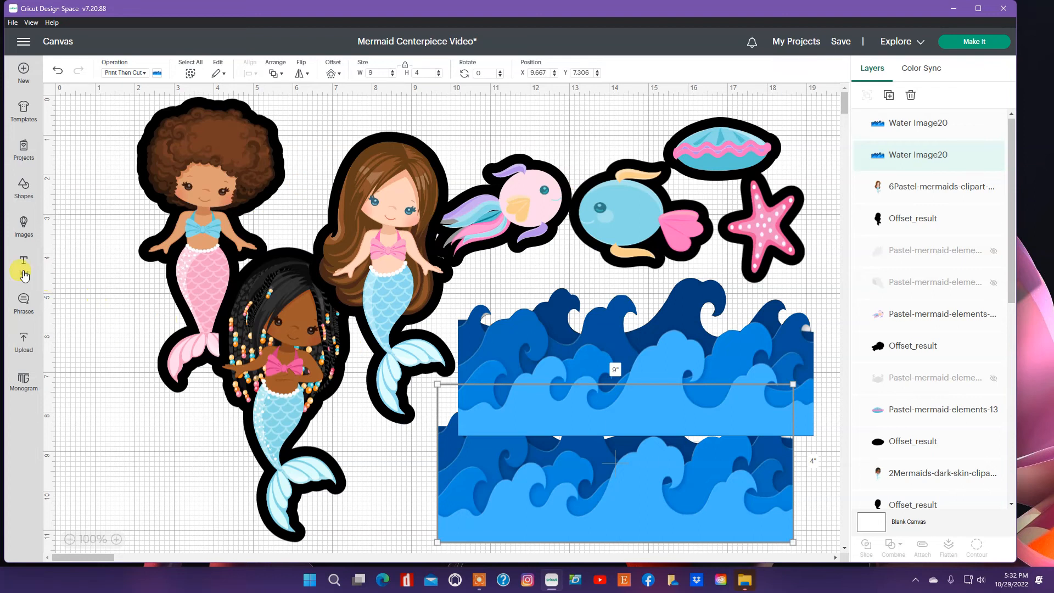
Step: Add a text object containing the child's first name
click(109, 407)
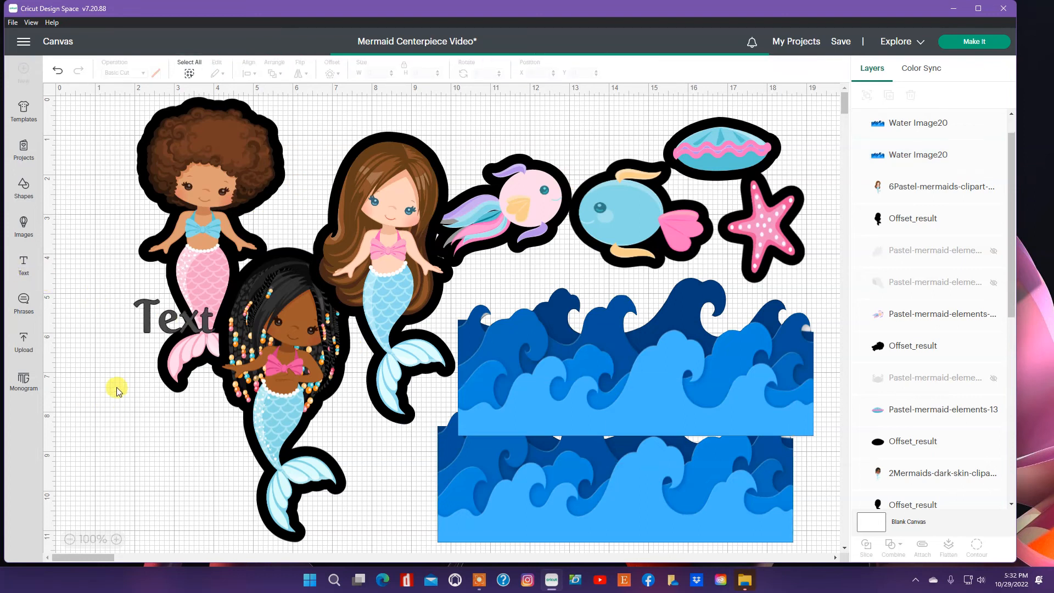
drag(145, 316, 212, 323)
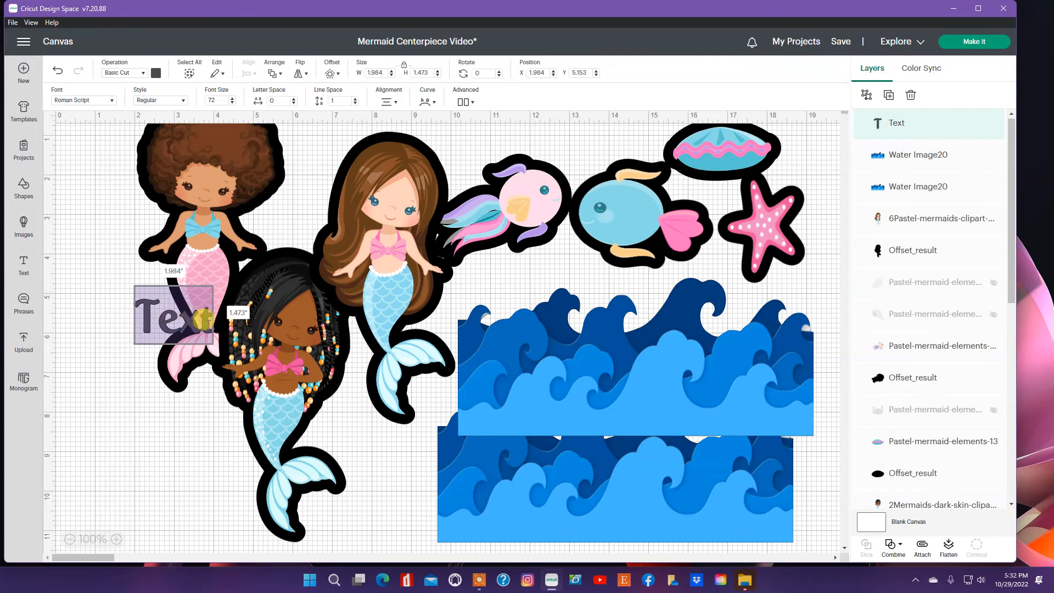
text(Carla)
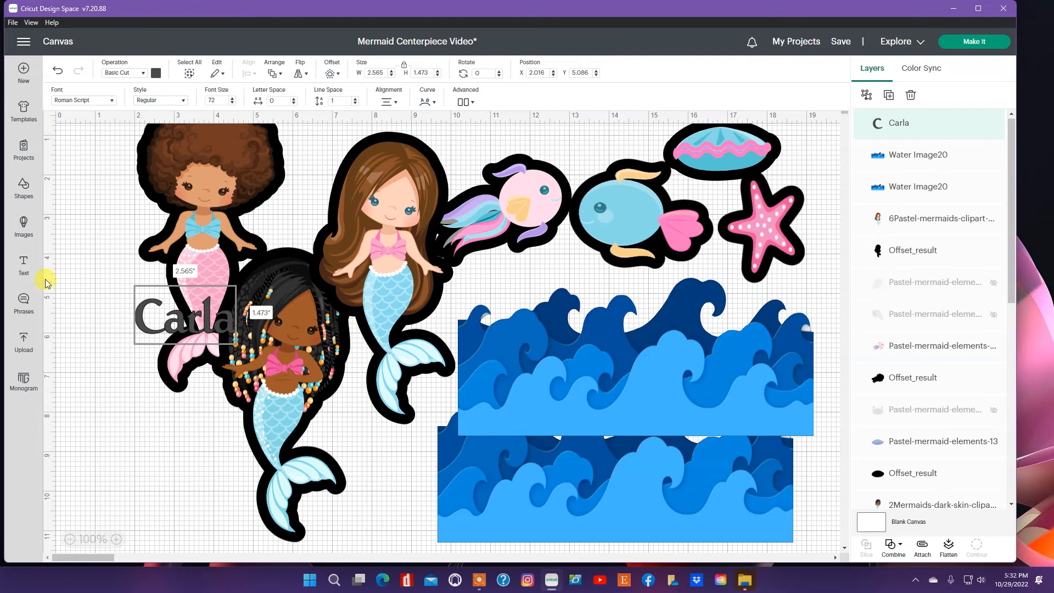
click(23, 267)
click(193, 348)
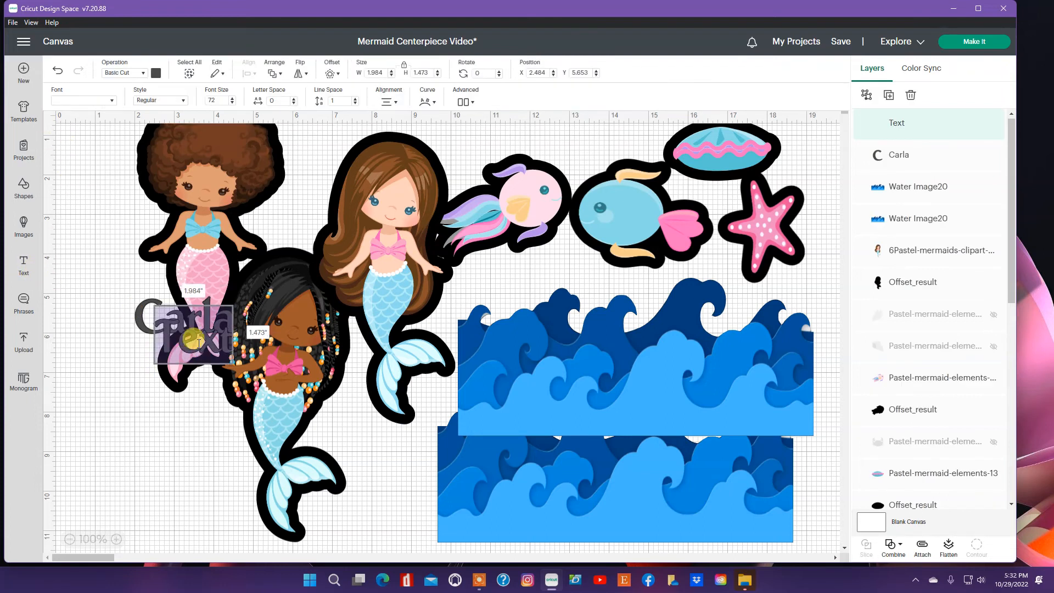
click(159, 330)
shift+click(181, 337)
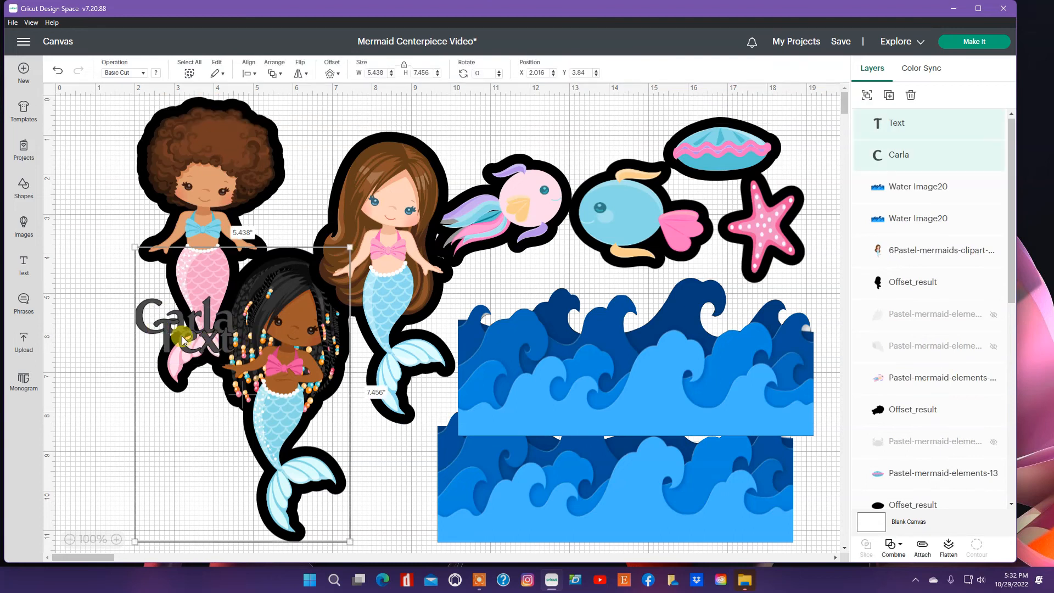
click(114, 333)
click(187, 346)
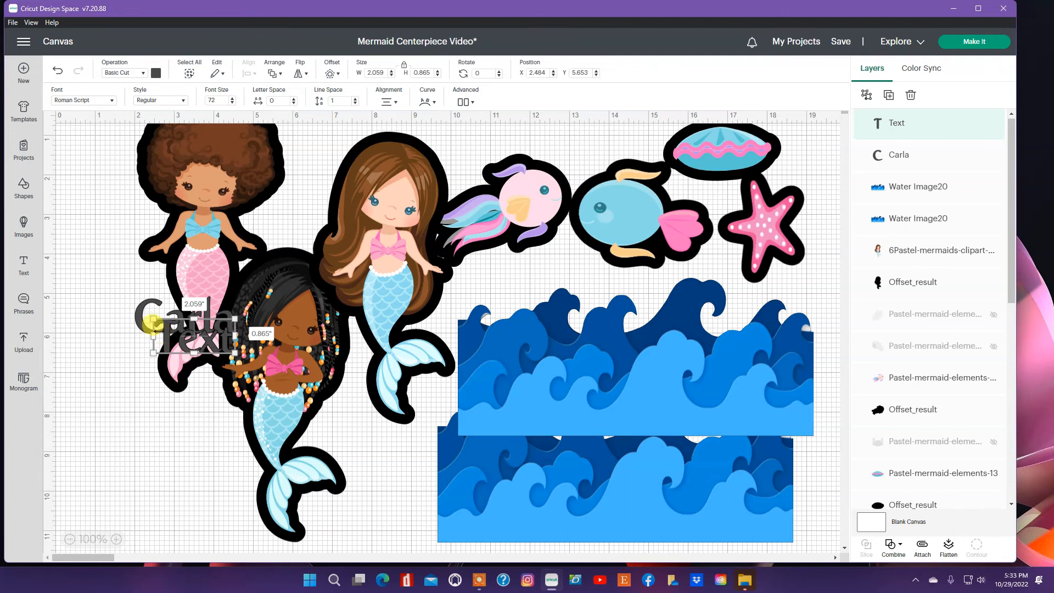
mouse_move(199, 331)
mouse_down()
mouse_move(208, 332)
mouse_move(195, 339)
mouse_move(217, 340)
mouse_up()
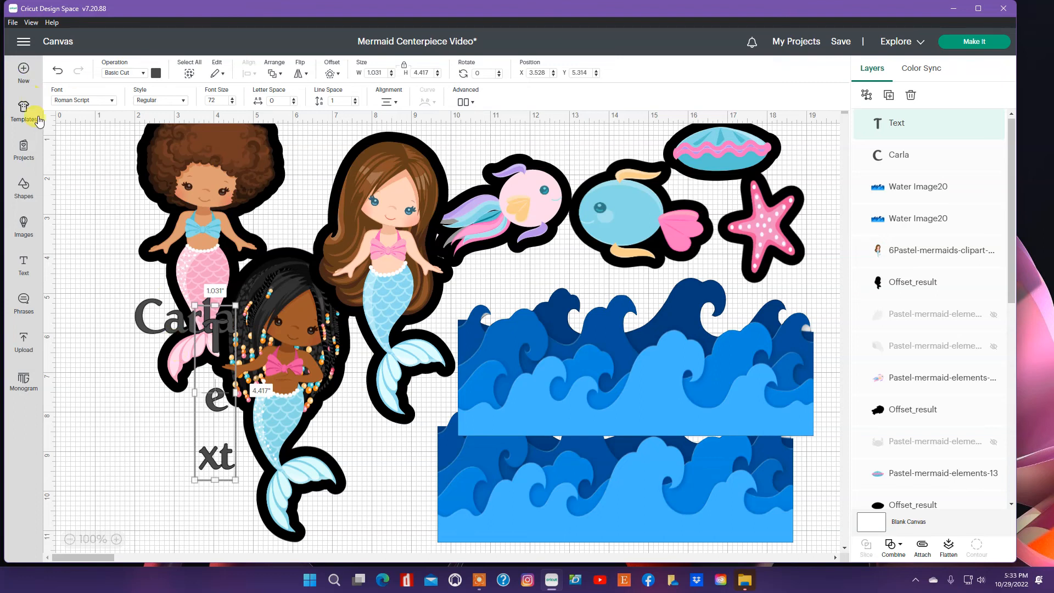
click(911, 97)
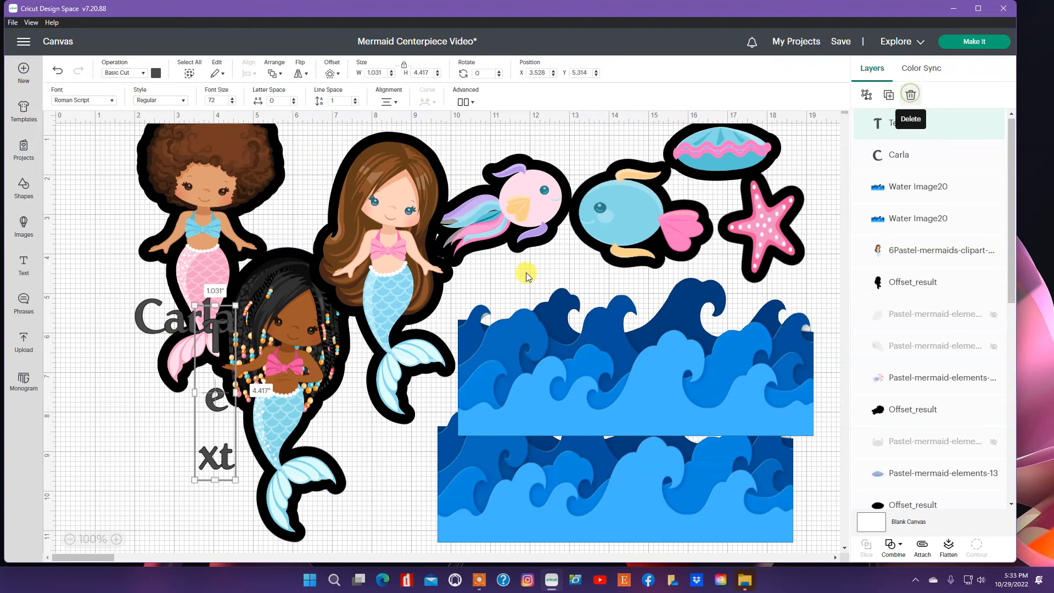
Step: Add a separate text object reading 4 and move it onto the empty canvas beside the Afro-haired mermaid's tail
click(23, 265)
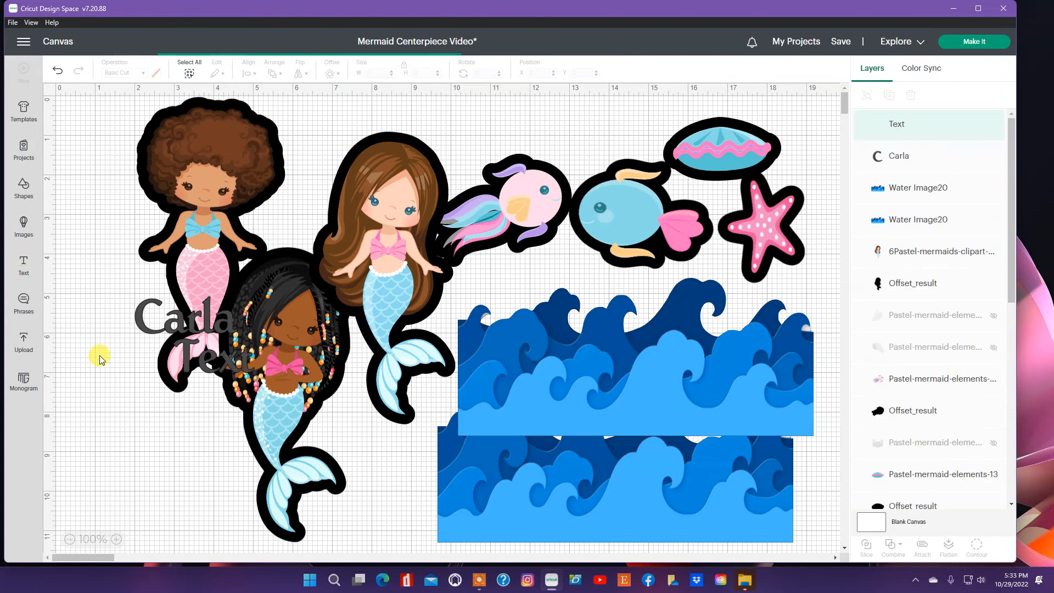
click(177, 358)
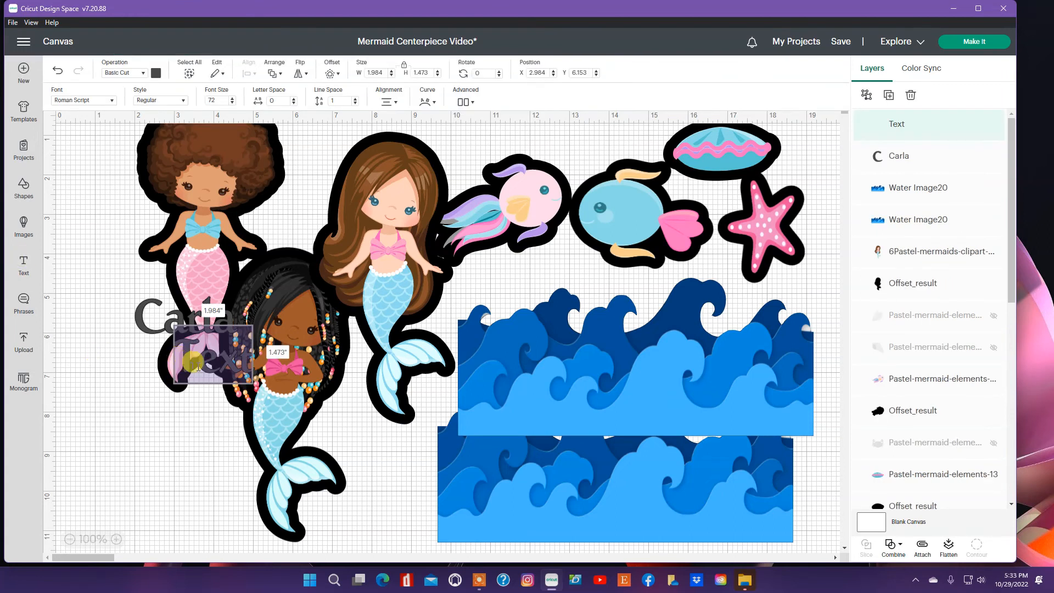
text(4)
double_click(184, 357)
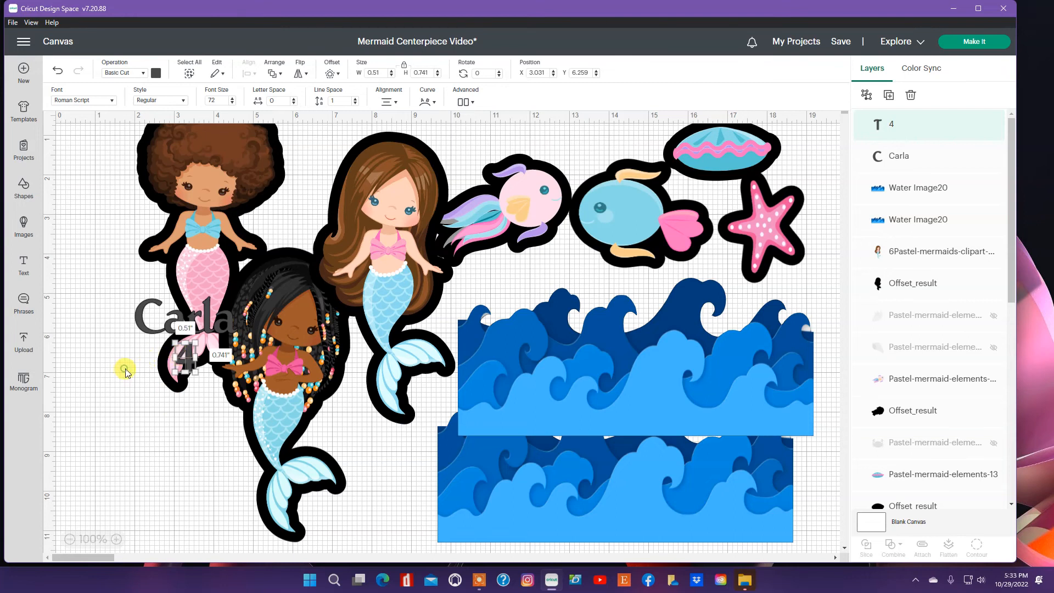
drag(182, 361, 112, 365)
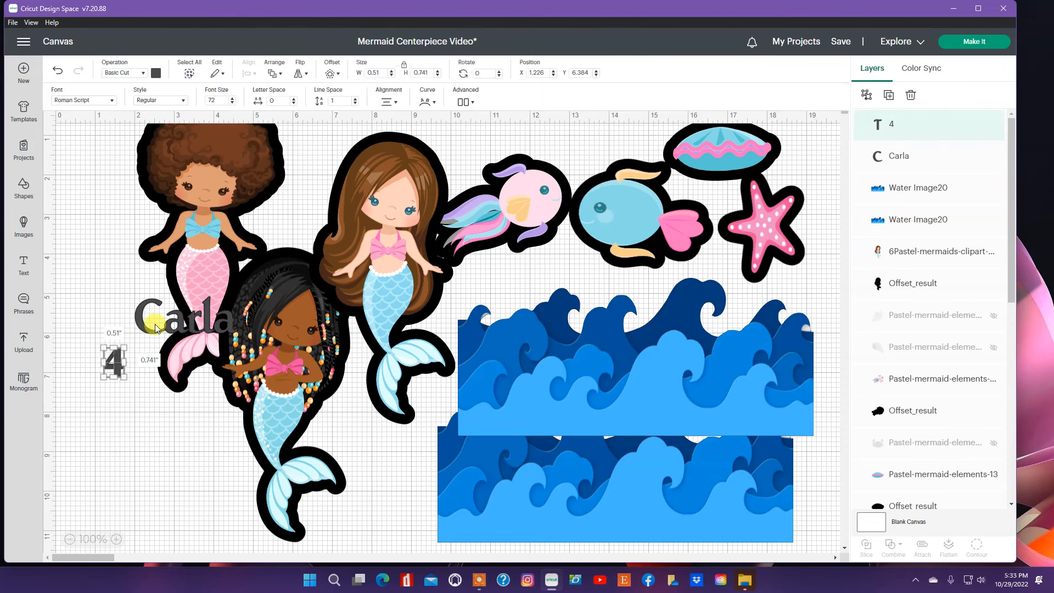
Step: Shift the Afro-haired mermaid off the child's name and move the name onto the empty canvas just below the 4
drag(149, 331, 181, 338)
drag(140, 386, 136, 412)
click(128, 385)
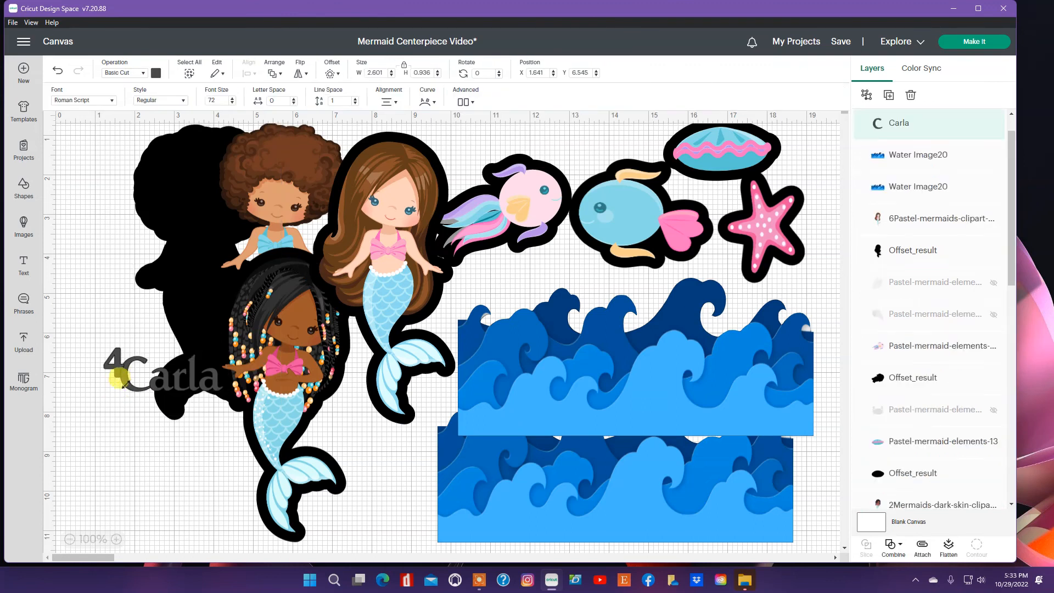
drag(135, 388, 114, 421)
Step: Enlarge the 4 to about 0.98 x 1.42 in and the name to about 4.03 x 1.45 in, keeping the 4 above the name
click(113, 365)
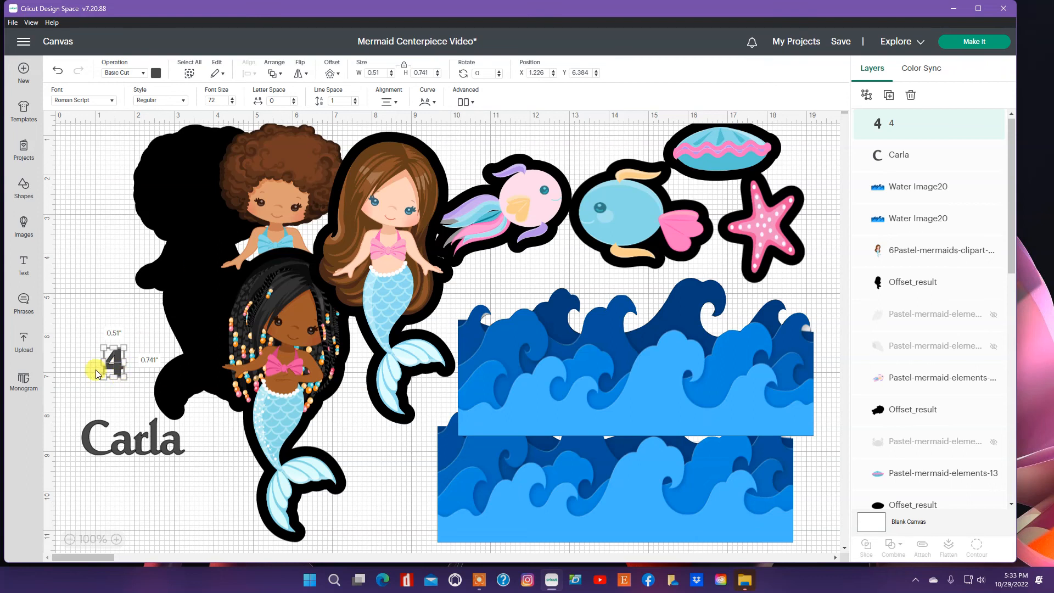
drag(125, 378, 79, 403)
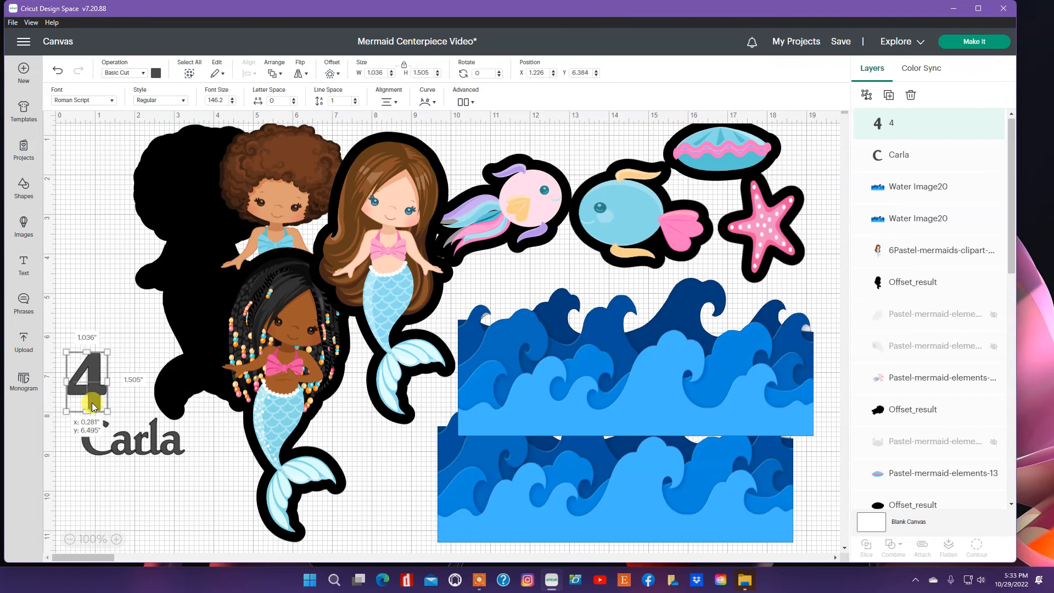
click(173, 437)
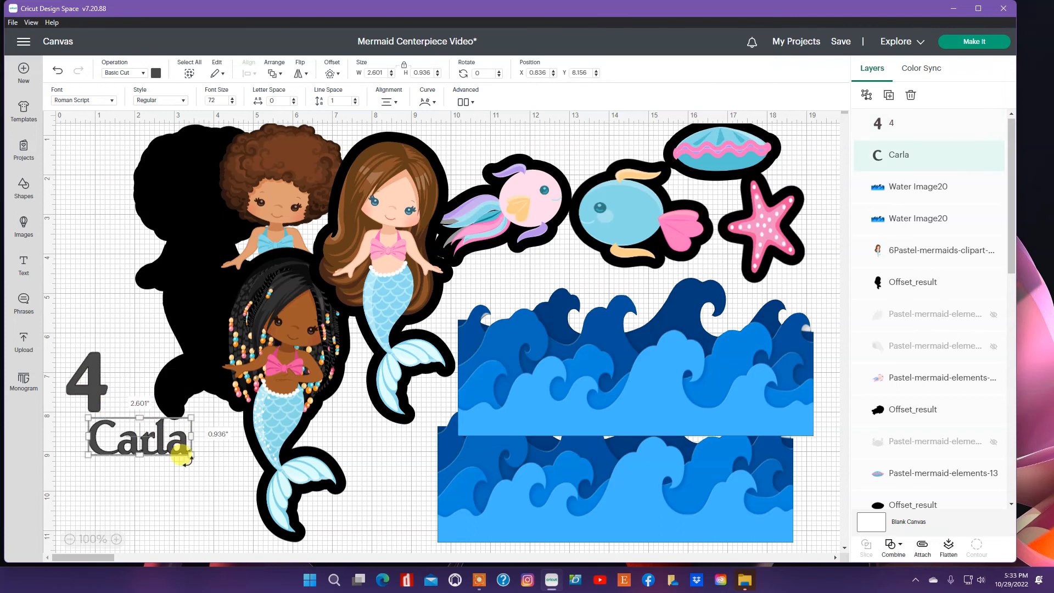
drag(186, 454, 211, 473)
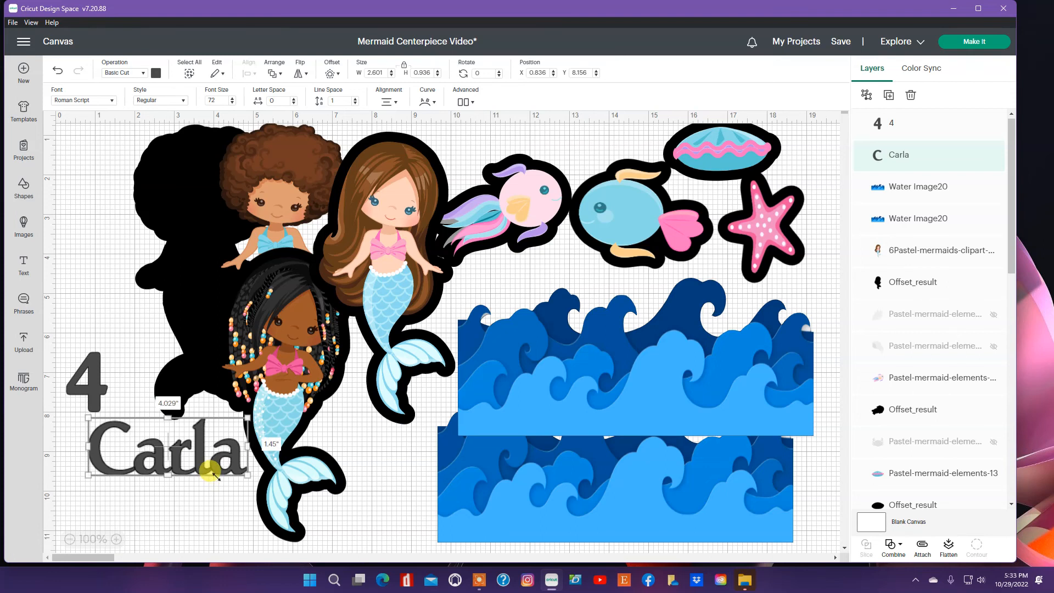
drag(211, 472, 211, 471)
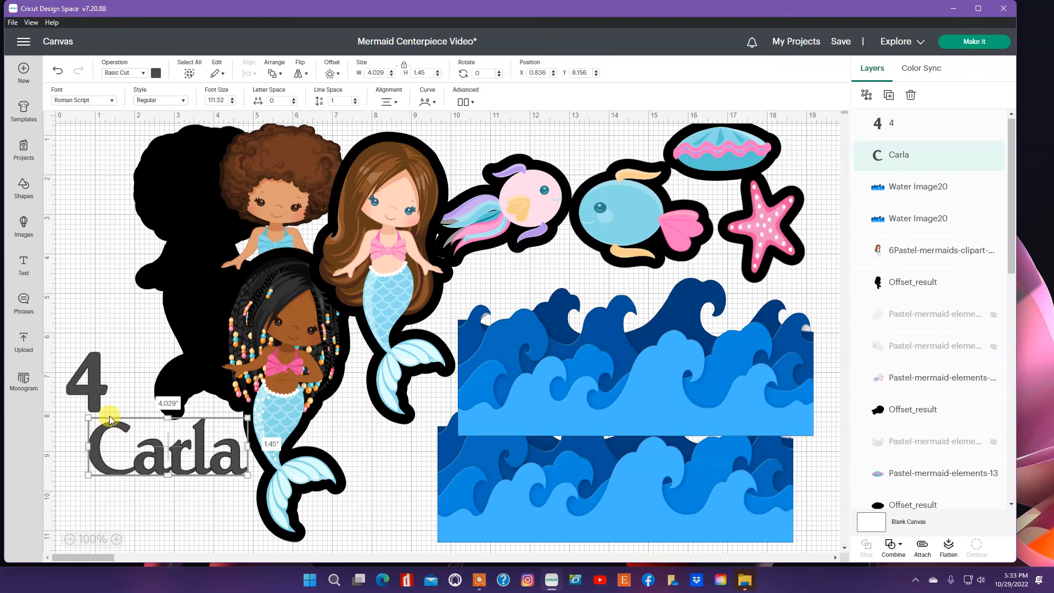
click(103, 397)
drag(103, 396, 107, 407)
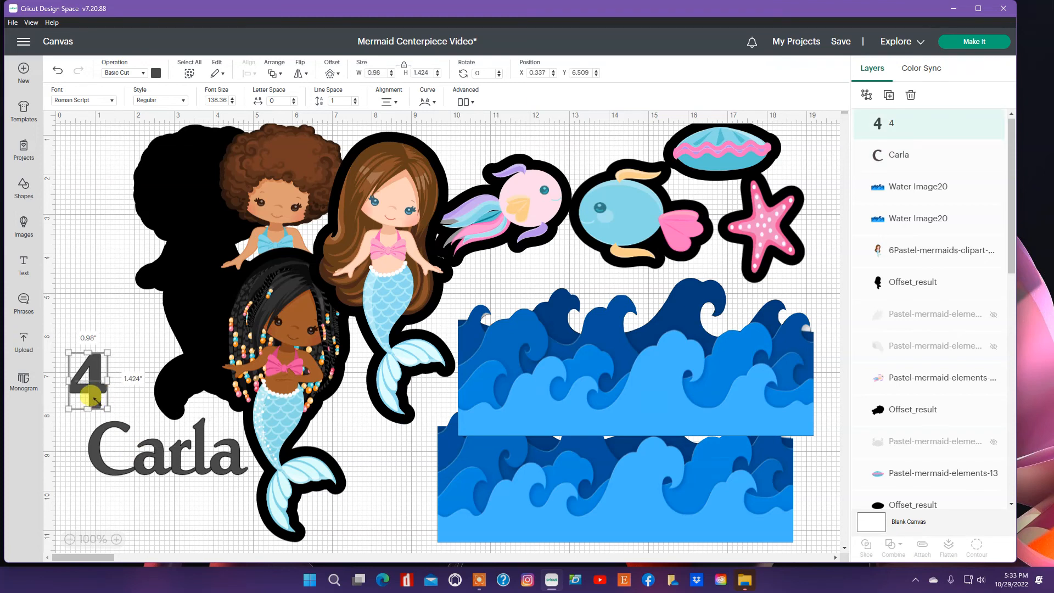
Step: Position the 4 and the name so the base of the 4 overlaps the top of the name's first letter
click(192, 469)
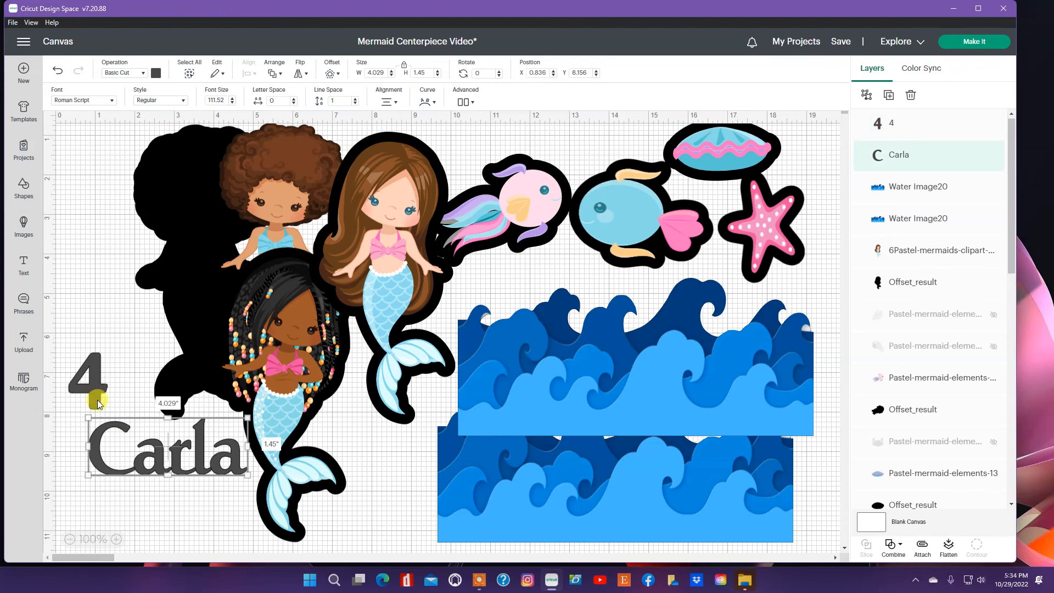
drag(97, 403, 97, 426)
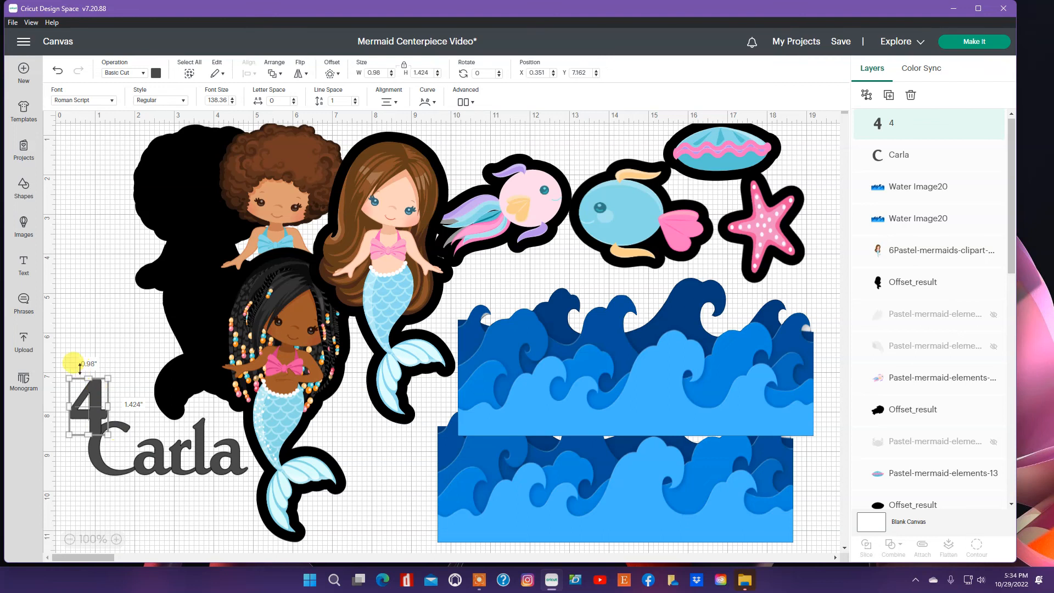
click(77, 367)
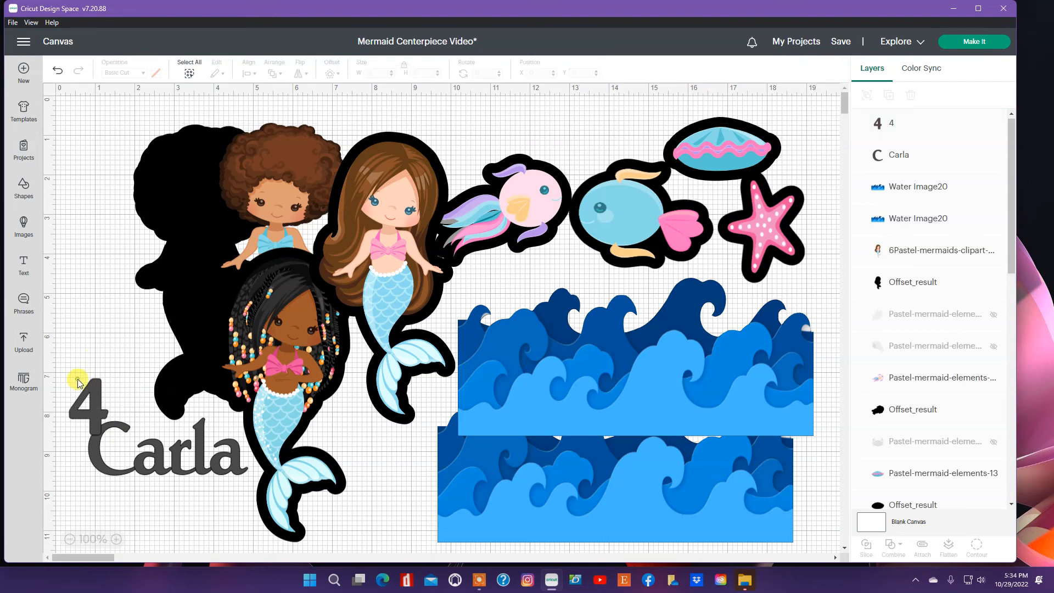
click(79, 383)
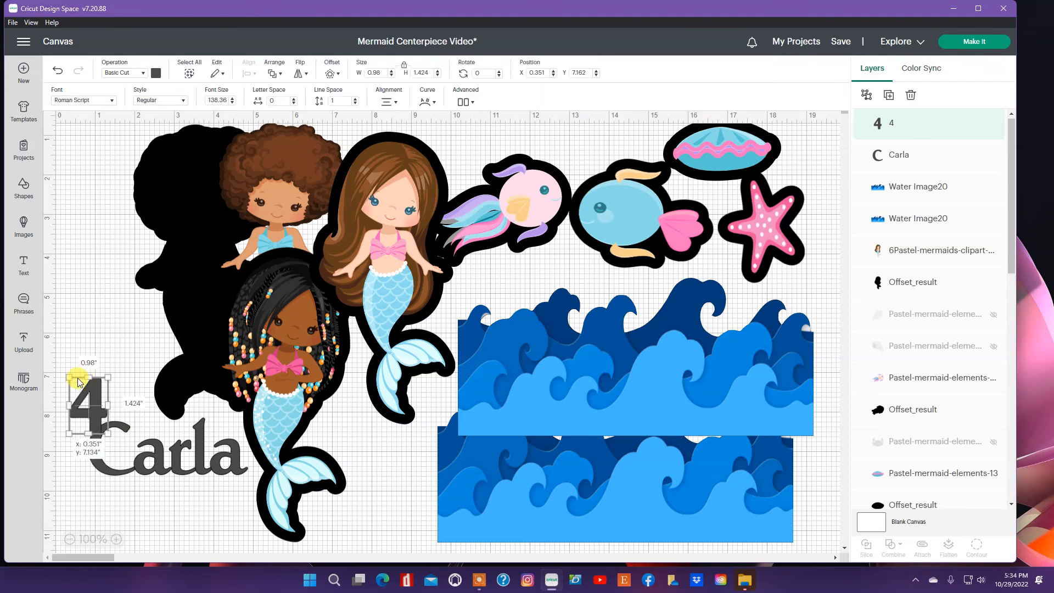
click(90, 486)
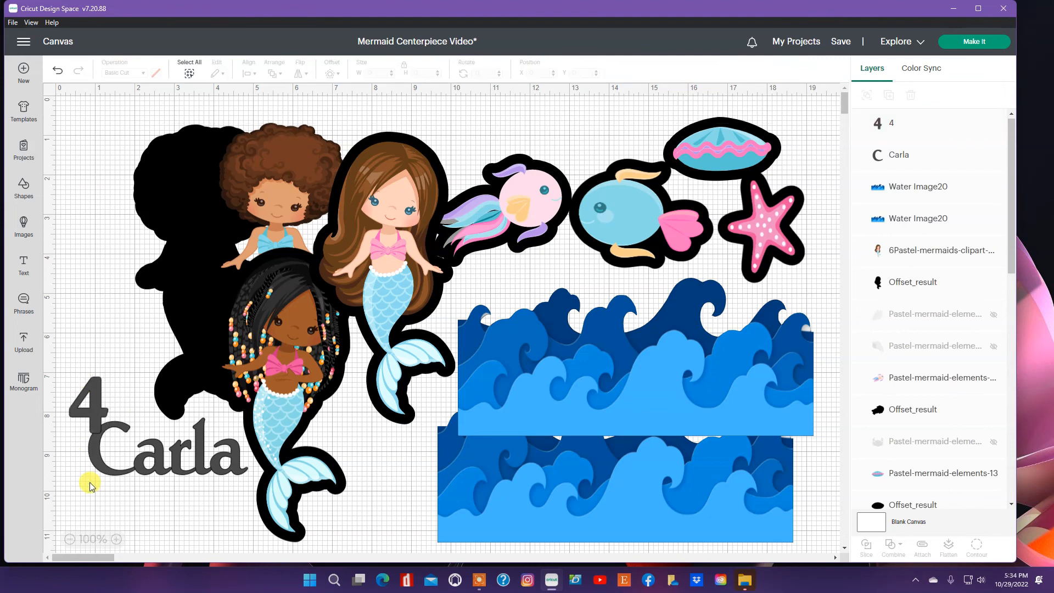
click(71, 399)
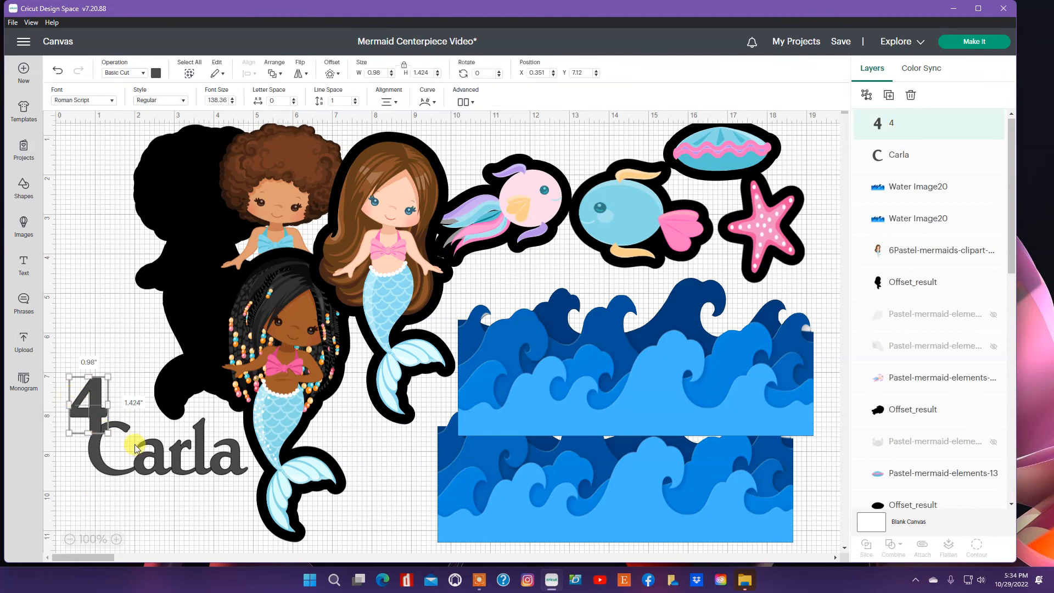
drag(148, 435, 144, 438)
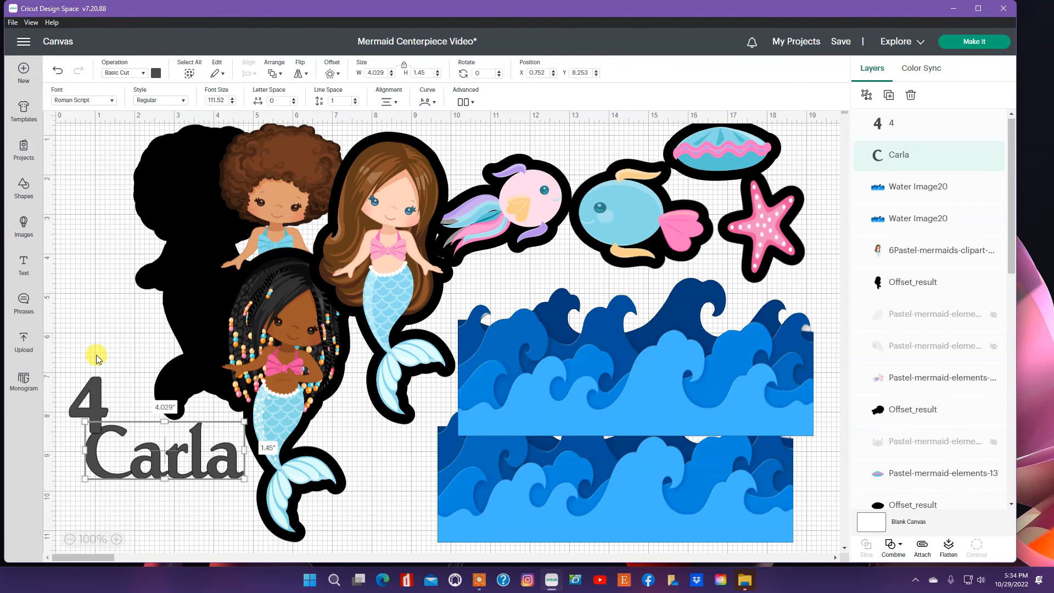
Step: Move the braided mermaid with its offset and the Afro-haired mermaid's black offset away from the 4 and the name
drag(81, 374, 225, 504)
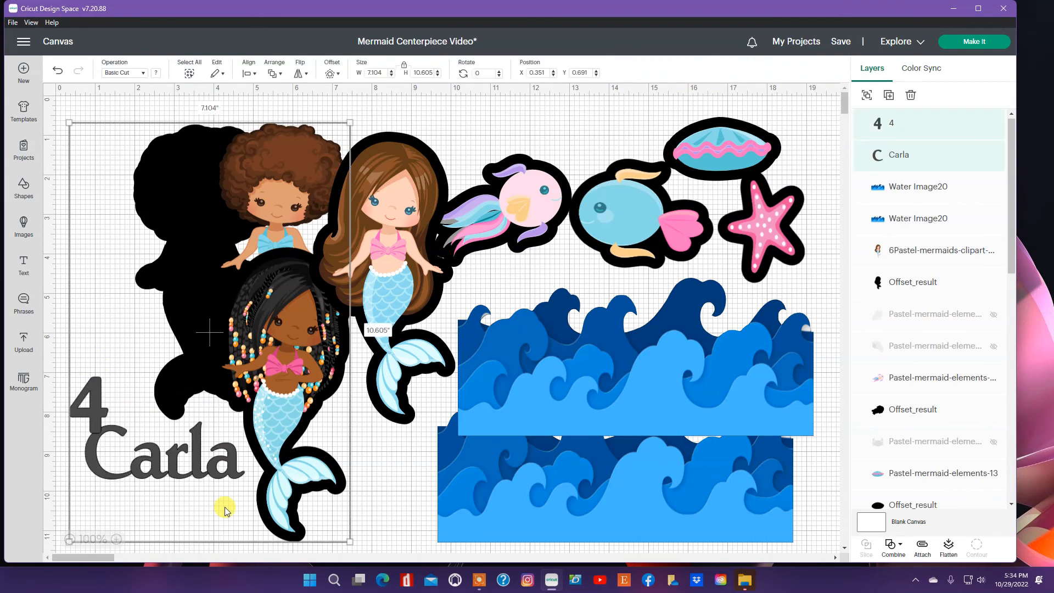
click(125, 379)
drag(287, 369, 425, 318)
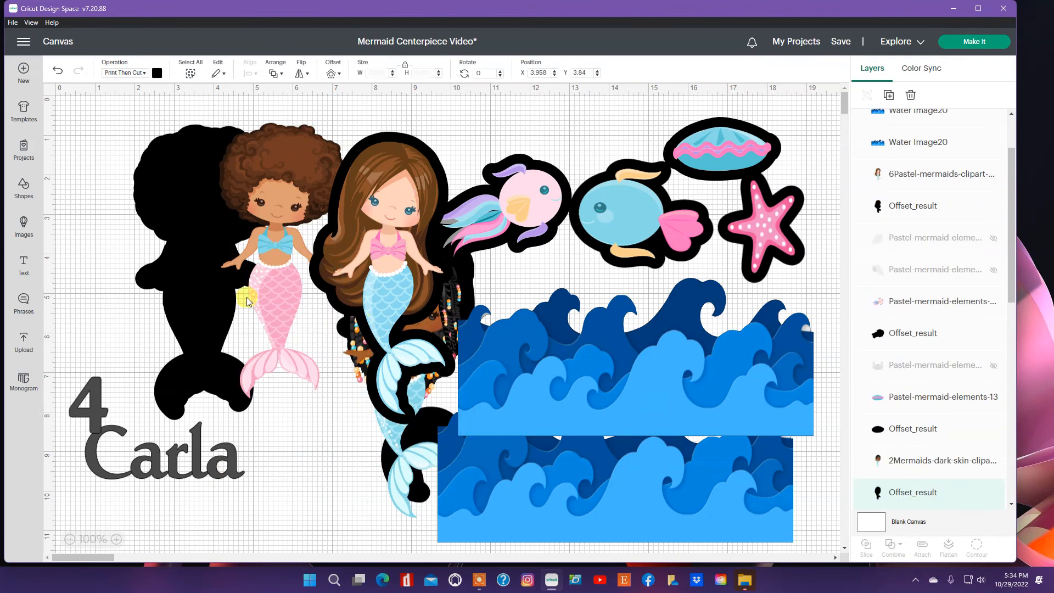
drag(195, 277, 290, 250)
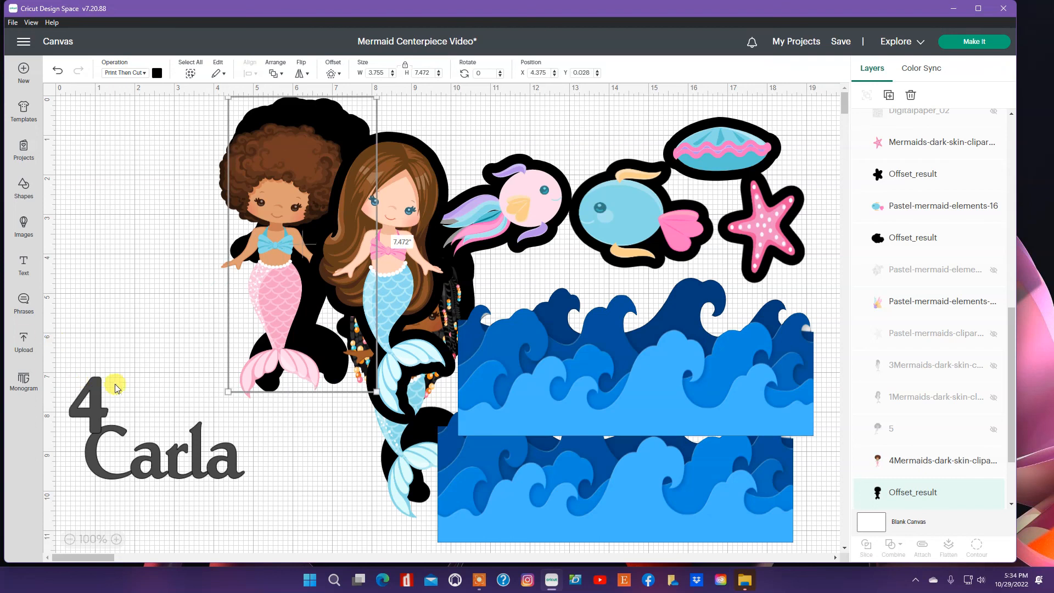
Step: Select only the 4 and the name, attach them, and move the attached pair slightly down toward the waves
drag(117, 385, 178, 476)
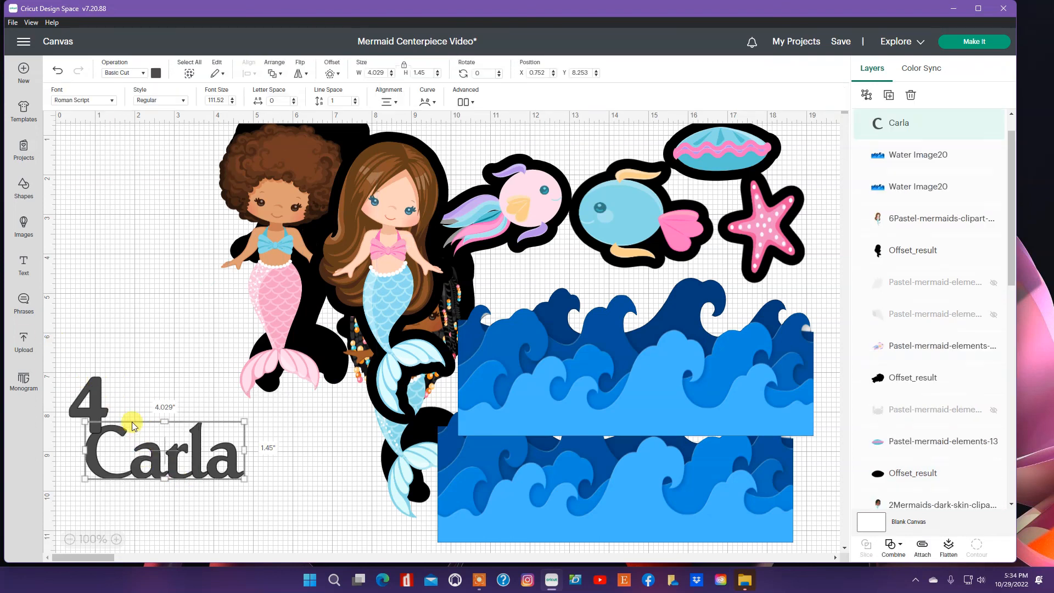
drag(116, 372, 171, 465)
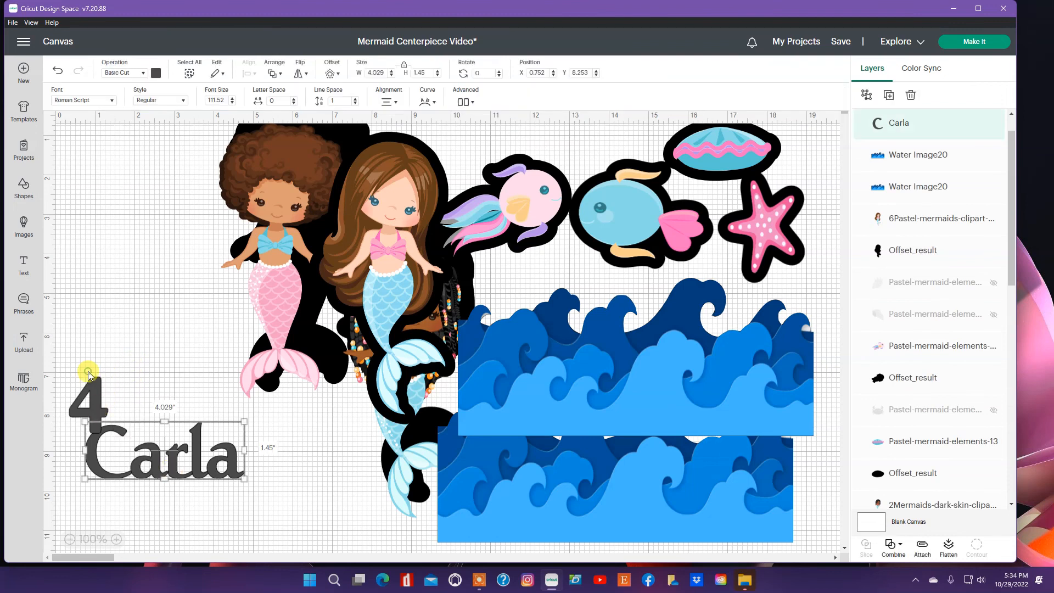
click(87, 375)
drag(83, 370, 212, 501)
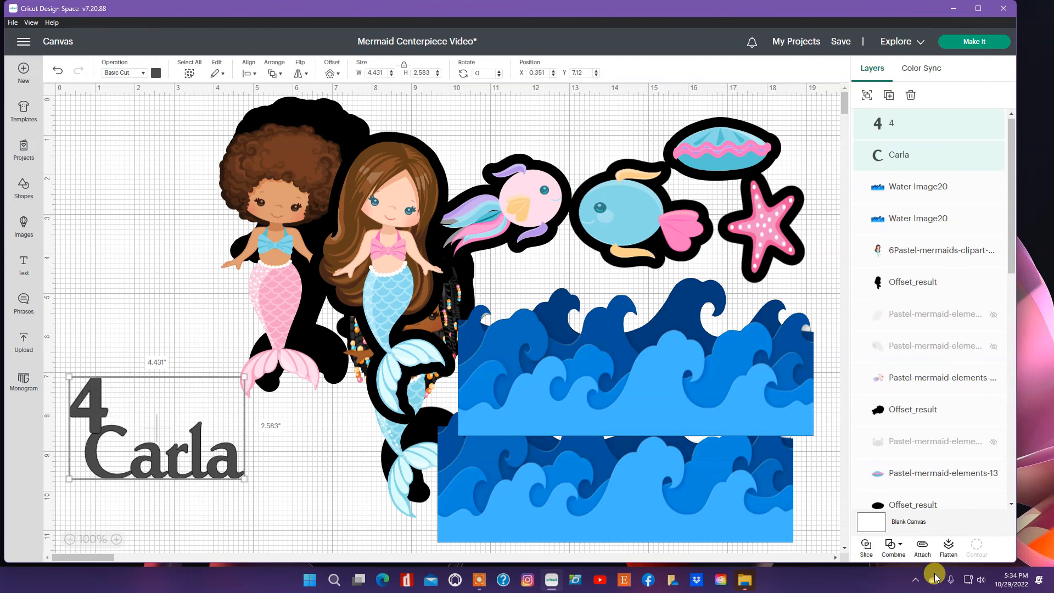
click(923, 552)
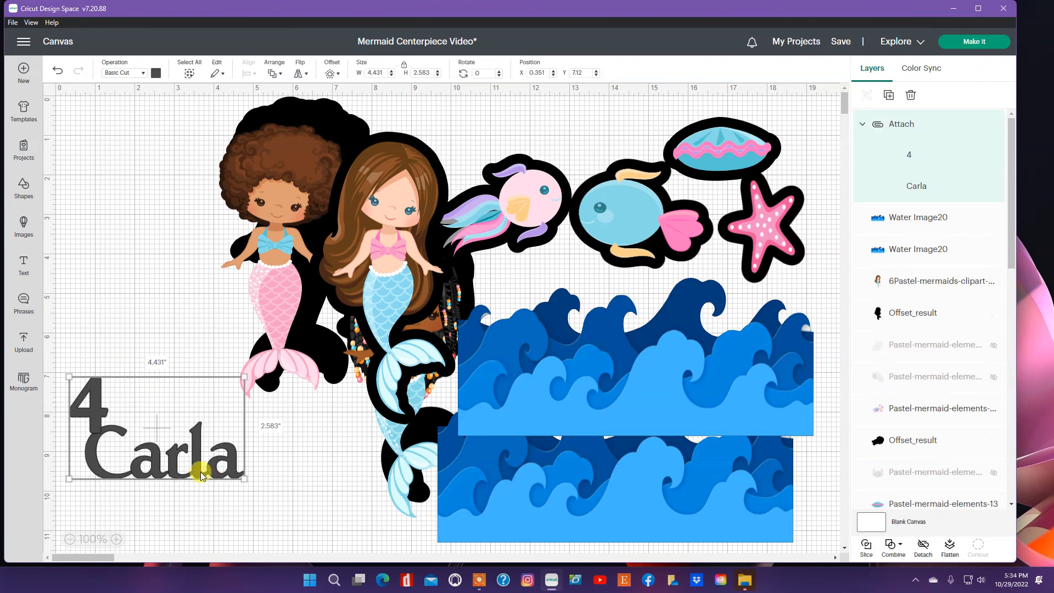
drag(194, 476, 238, 487)
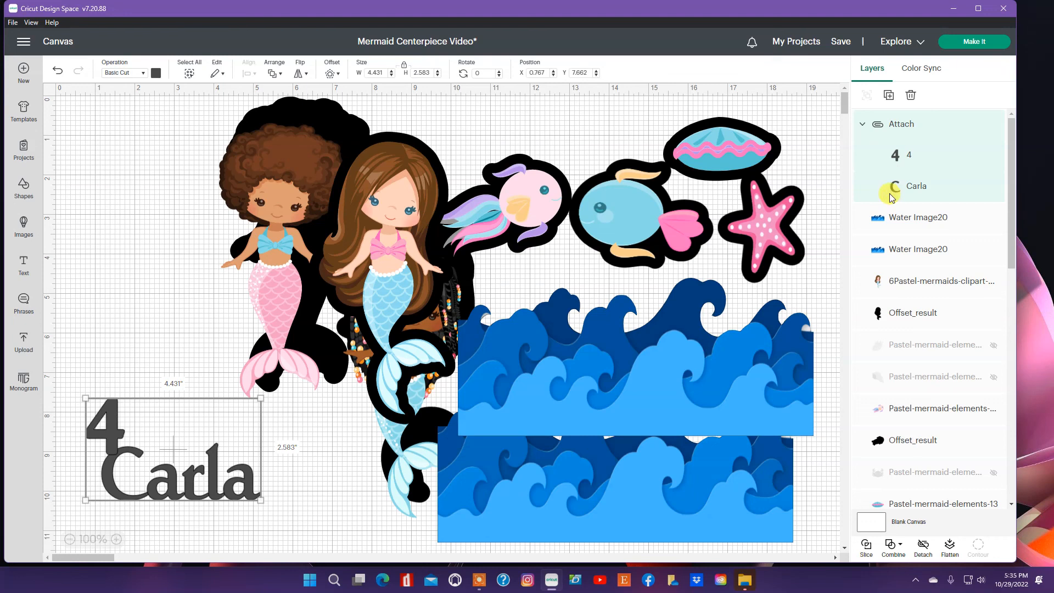
Step: Send the project to cutting preparation with all materials loaded On Mat
click(969, 44)
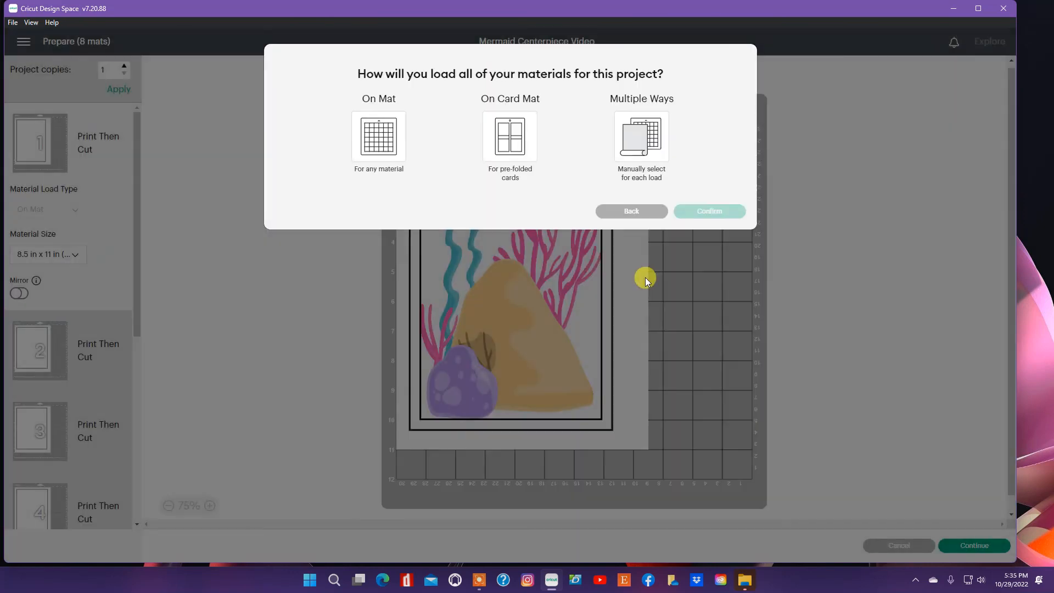
click(377, 136)
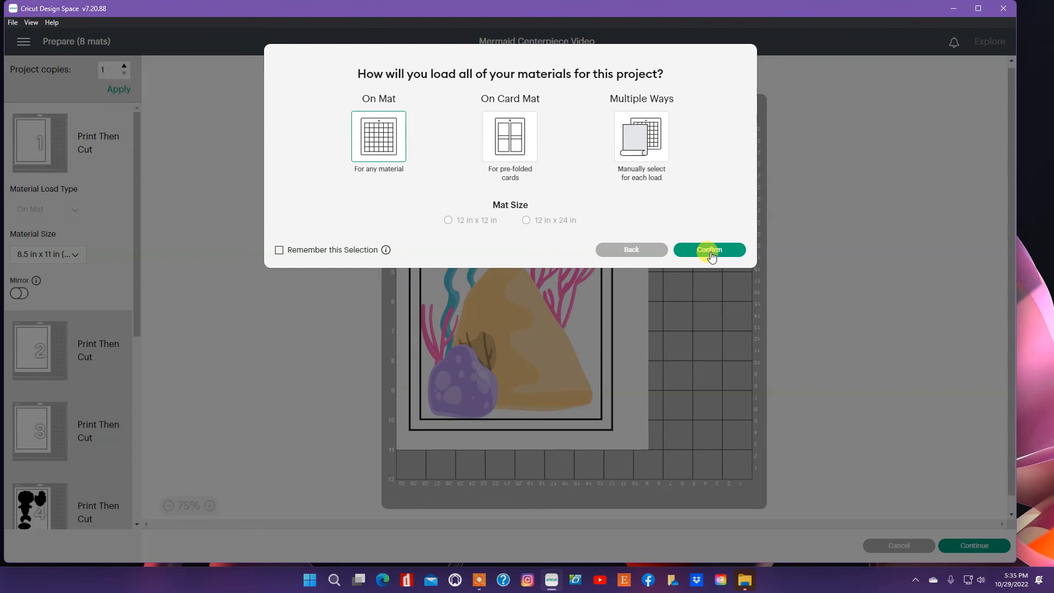
click(710, 250)
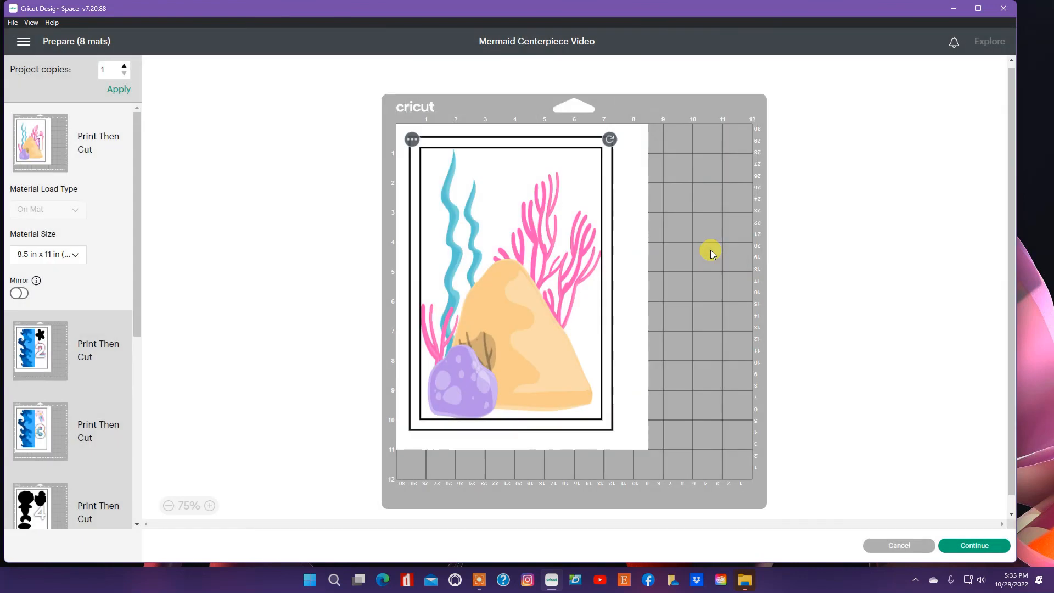